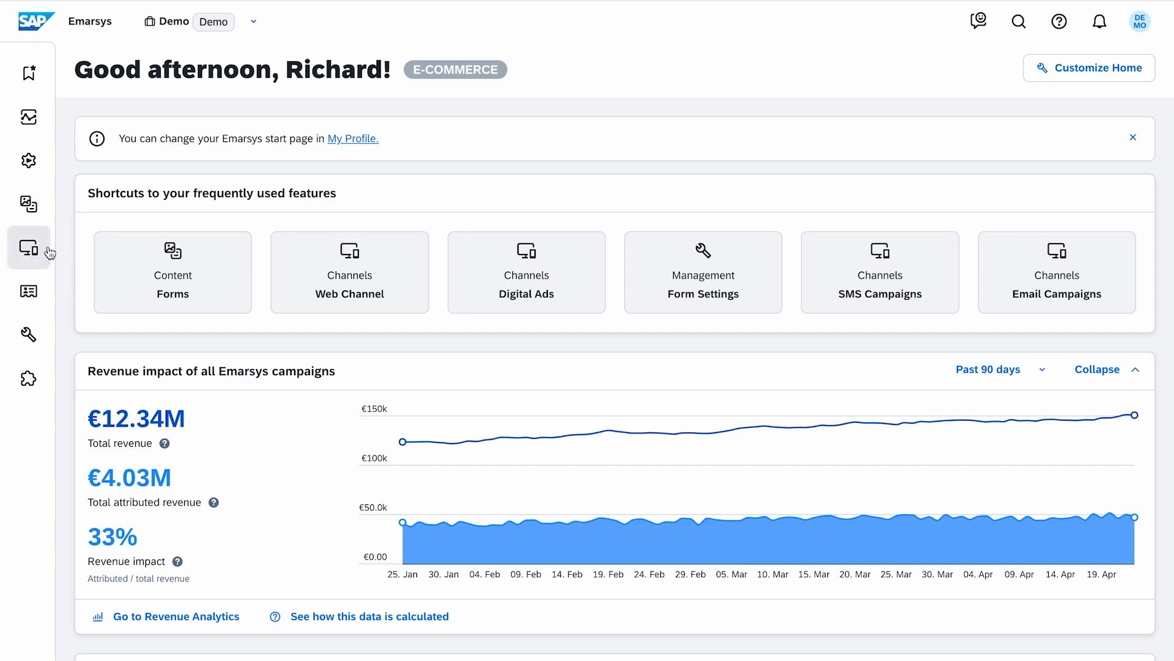
# Step: Open the Ad Accounts list of the Digital Ads channel
pyautogui.click(52, 260)
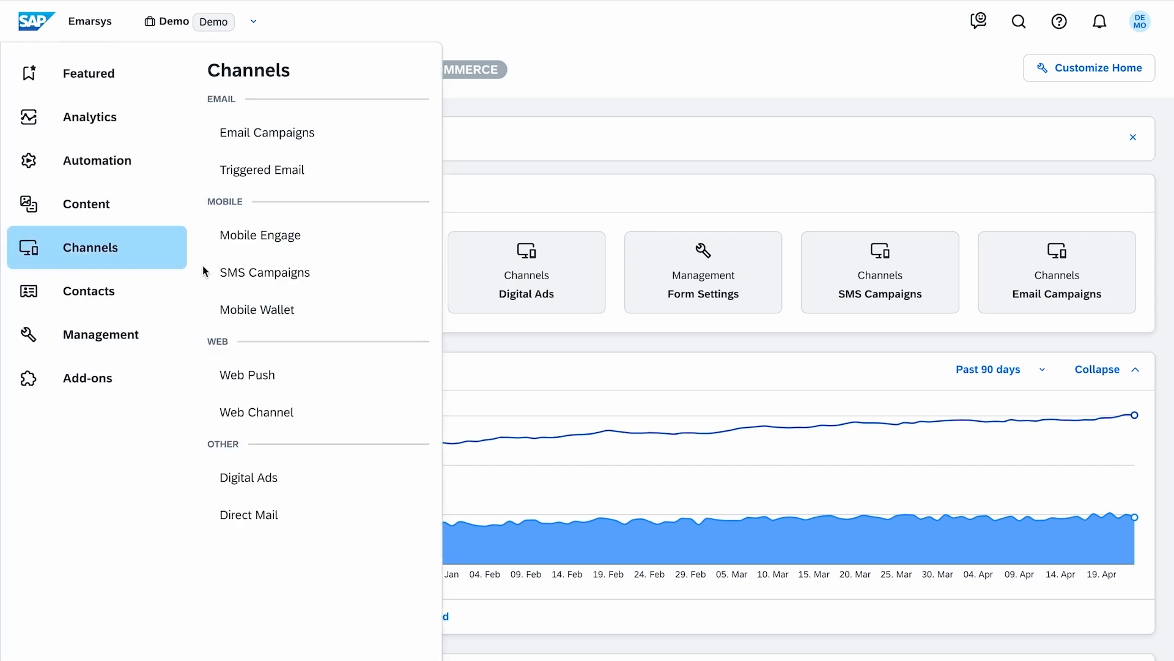
pyautogui.click(388, 483)
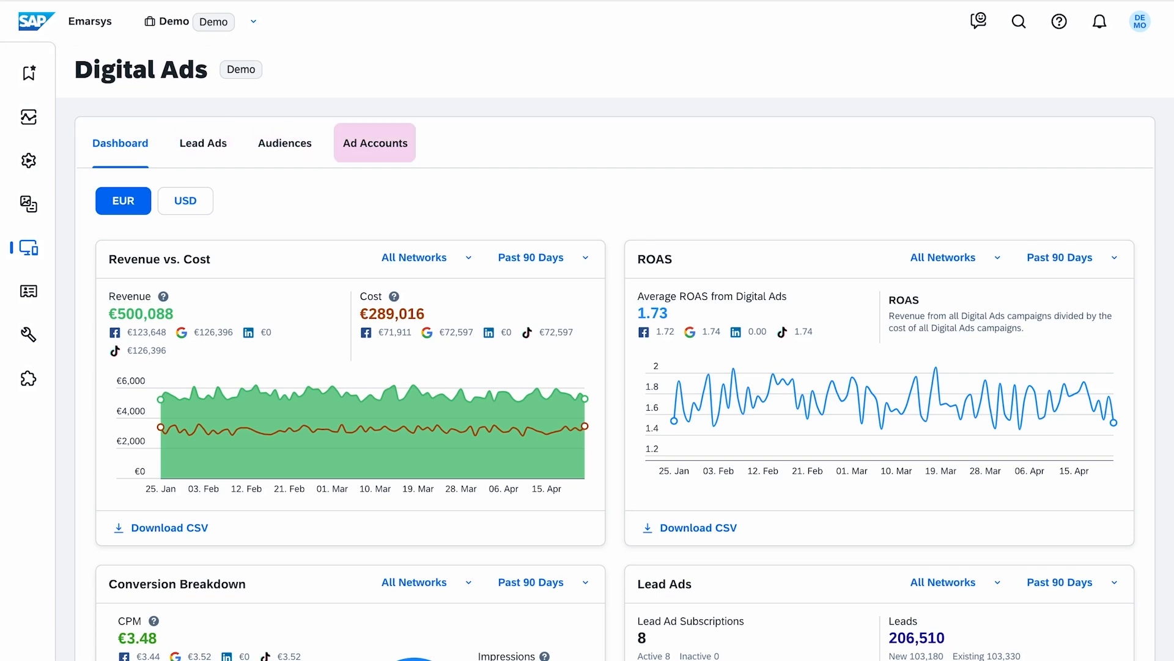
pyautogui.click(389, 163)
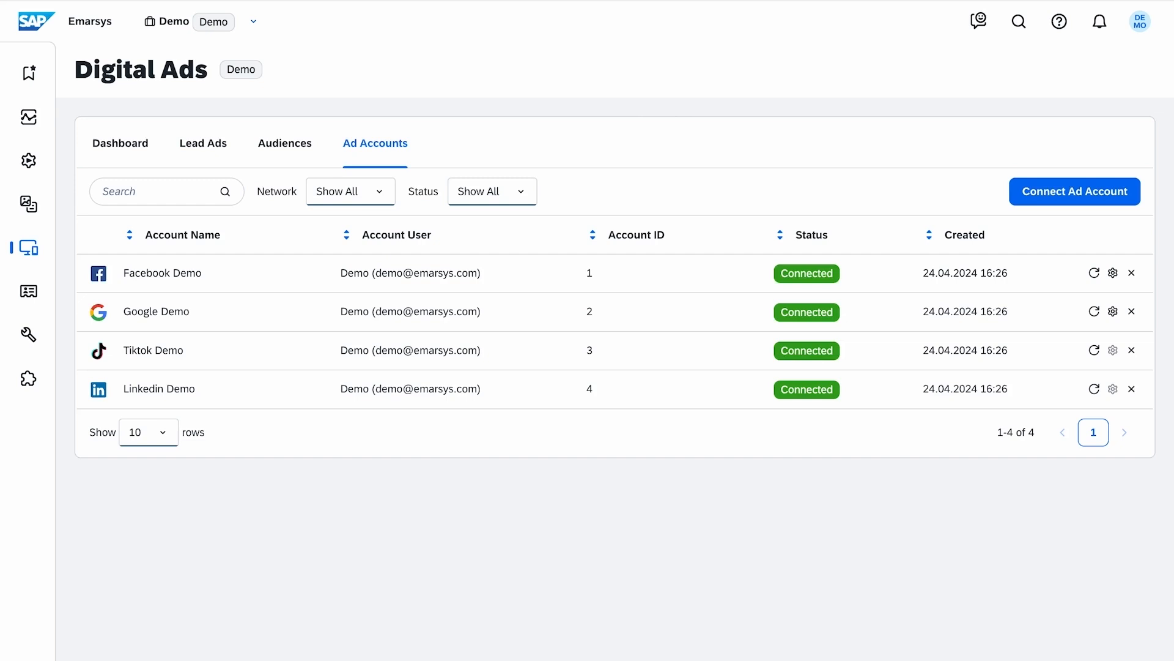
# Step: View the options for connecting an ad account and the conversion types configured for the Facebook Demo account
pyautogui.click(1022, 205)
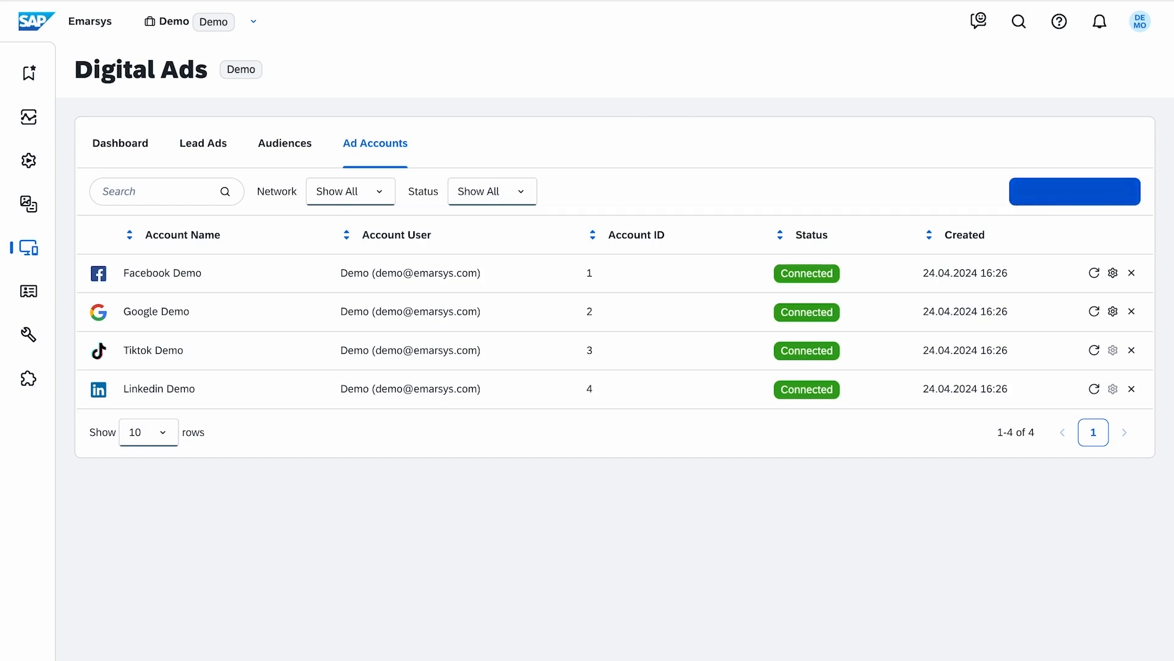
pyautogui.click(768, 322)
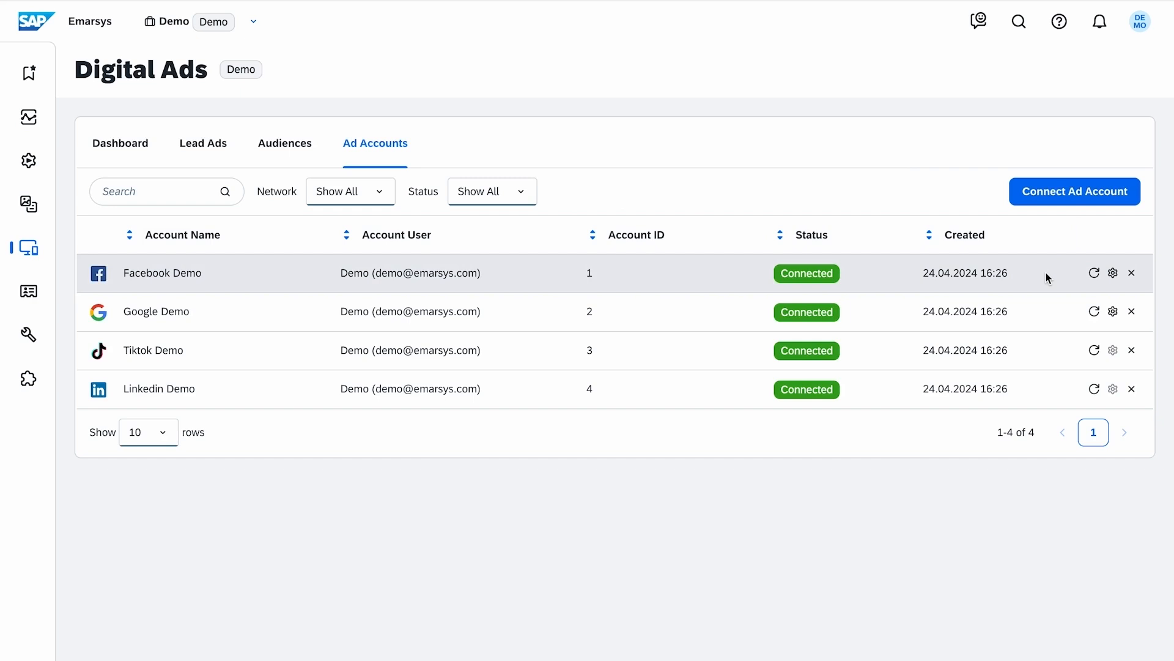
pyautogui.click(1112, 273)
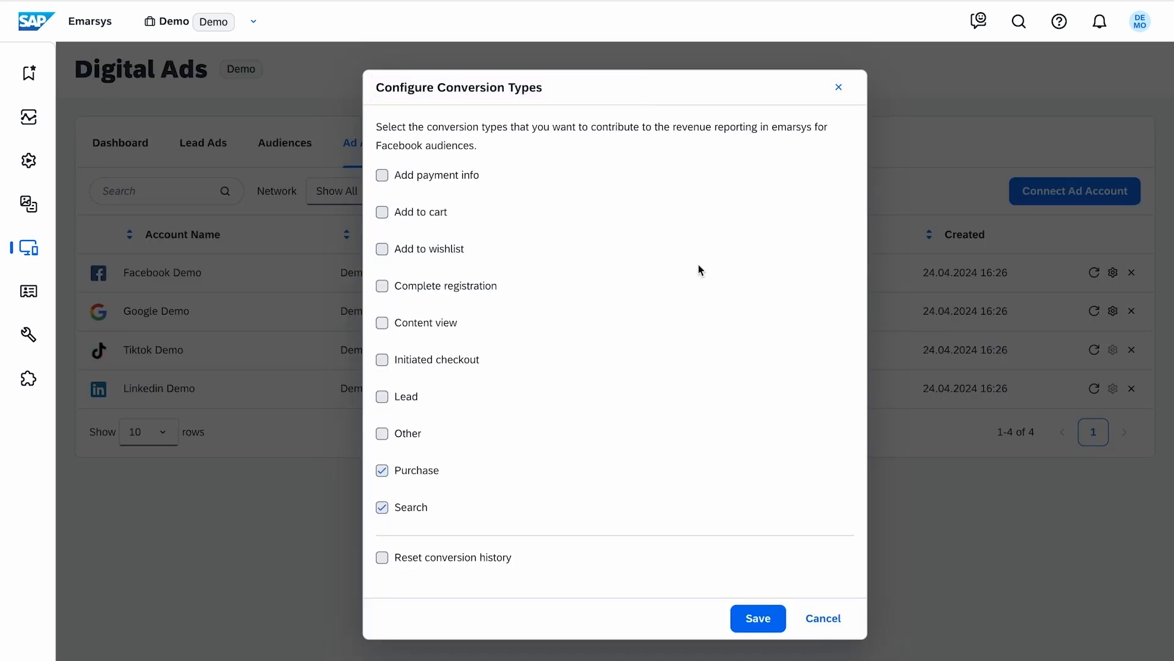
pyautogui.click(839, 86)
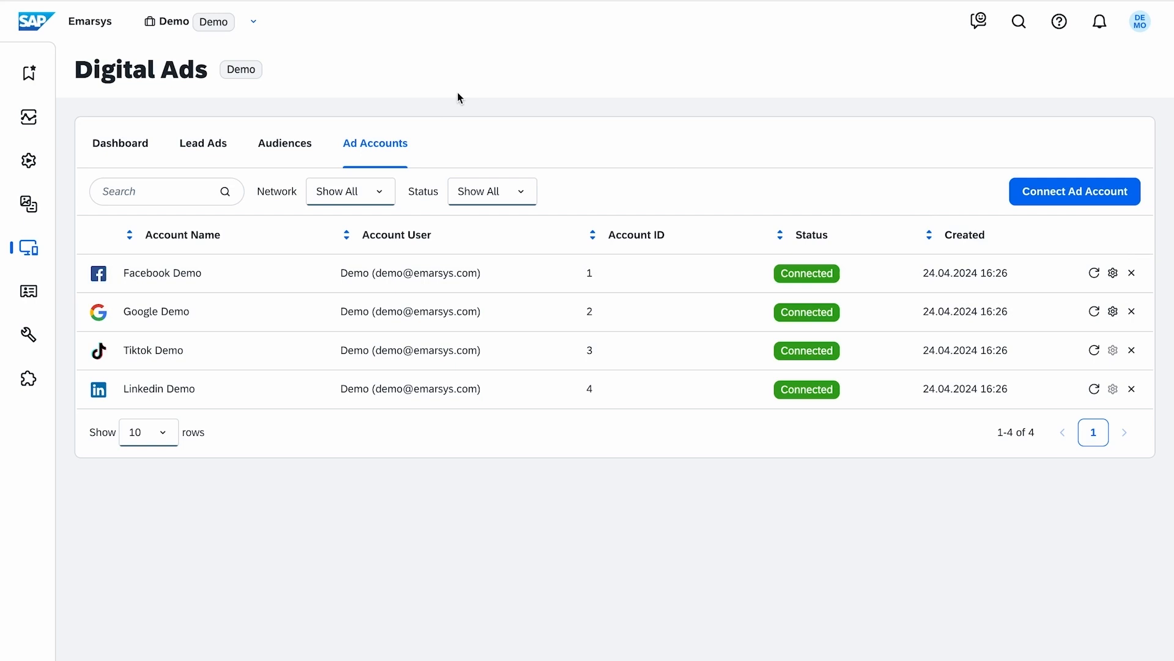
# Step: Start a new lead ad subscription for the Google ad network
pyautogui.click(235, 160)
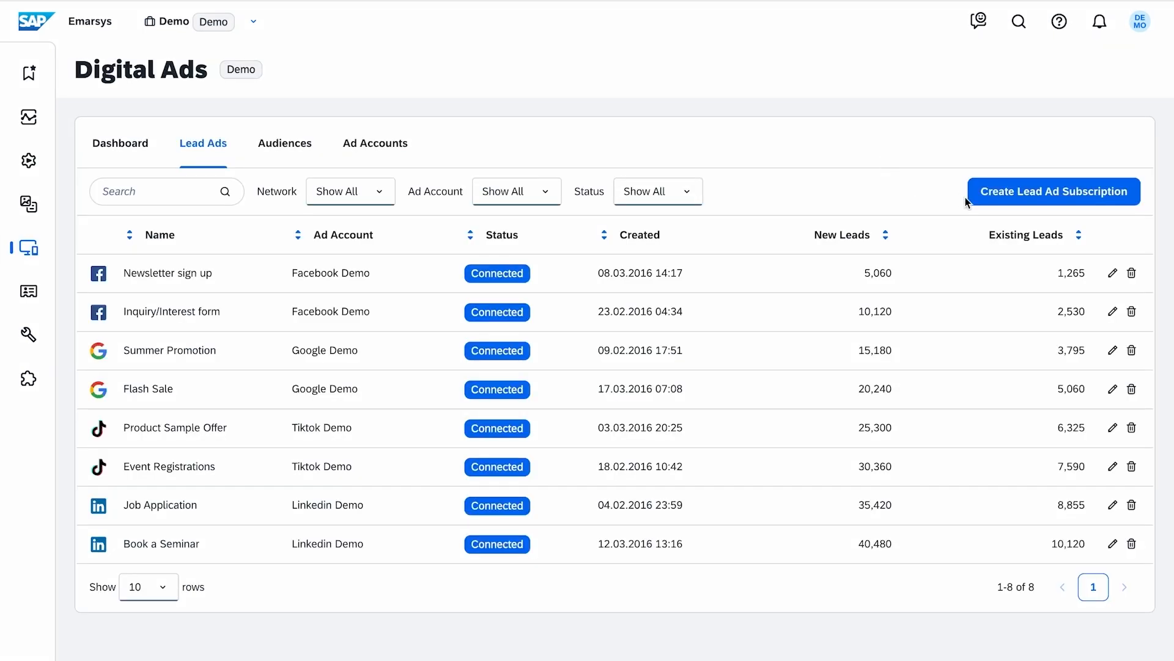
pyautogui.click(971, 199)
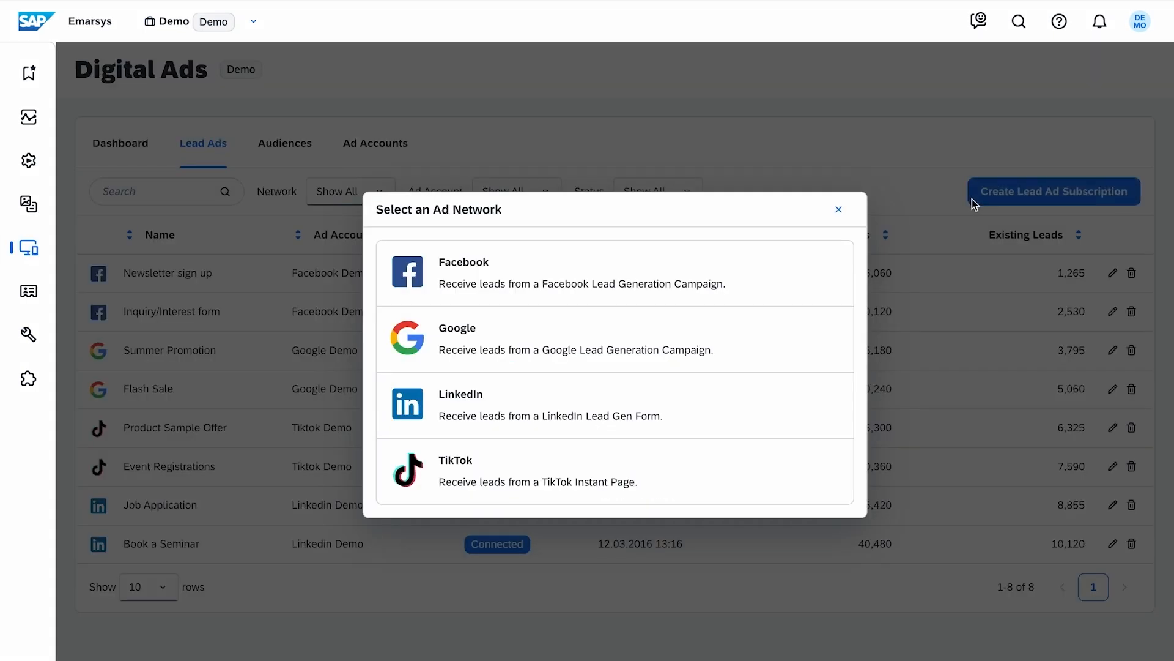
pyautogui.click(813, 351)
# Step: Set the subscription's ad account to Google Demo, its campaign to Lead Campaign 02 and its lead ad form to Event registrations
pyautogui.click(571, 221)
pyautogui.click(571, 267)
pyautogui.click(611, 280)
pyautogui.click(592, 362)
pyautogui.click(616, 353)
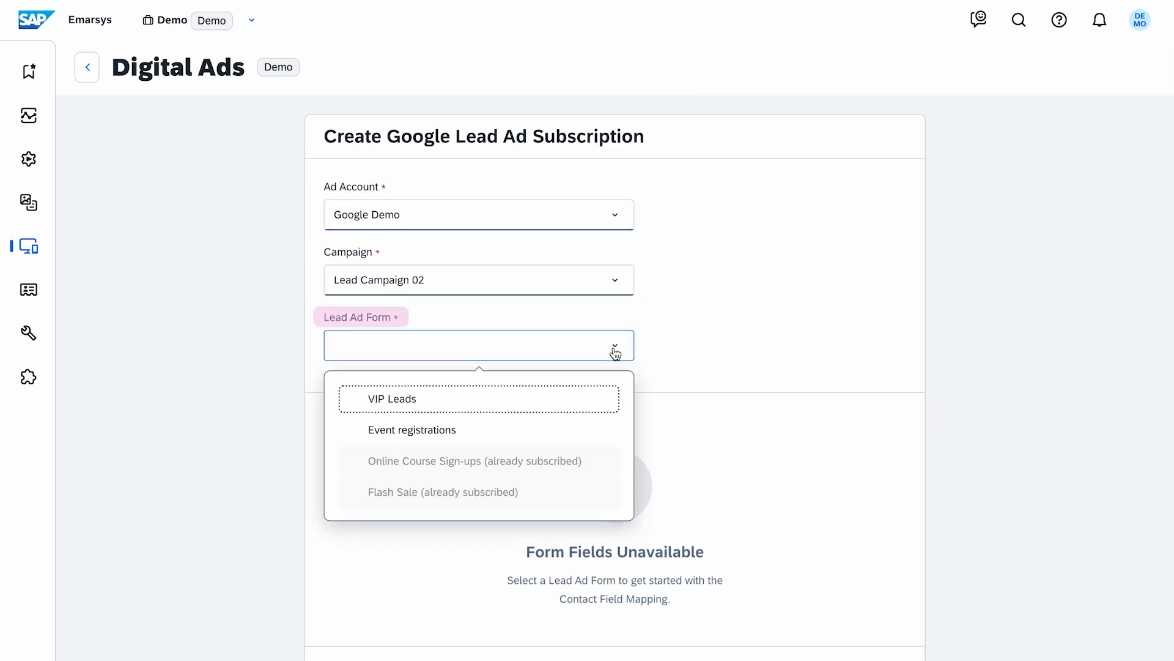
pyautogui.click(548, 440)
# Step: Check the contact field mapping and save the Google lead ad subscription
pyautogui.scroll(-1, 850, 438)
pyautogui.scroll(-4, 850, 438)
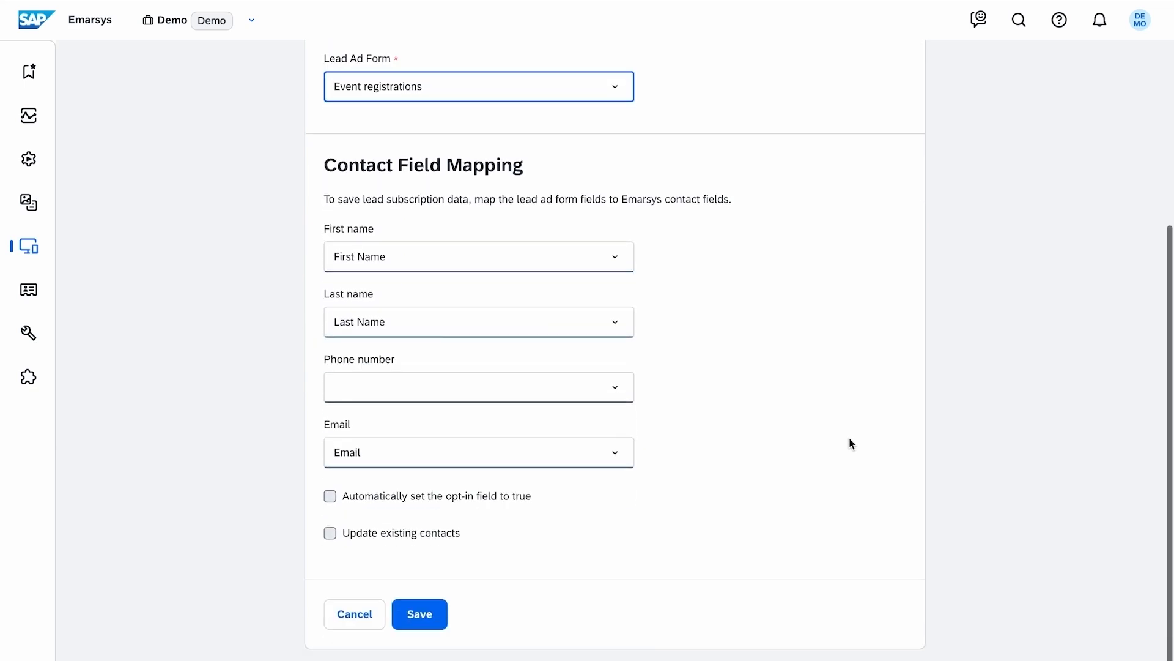
pyautogui.click(438, 617)
pyautogui.click(664, 334)
# Step: Open the Digital Ads audiences and examine their statuses, match rates and the actions available for the Unengaged Customers audience
pyautogui.click(299, 157)
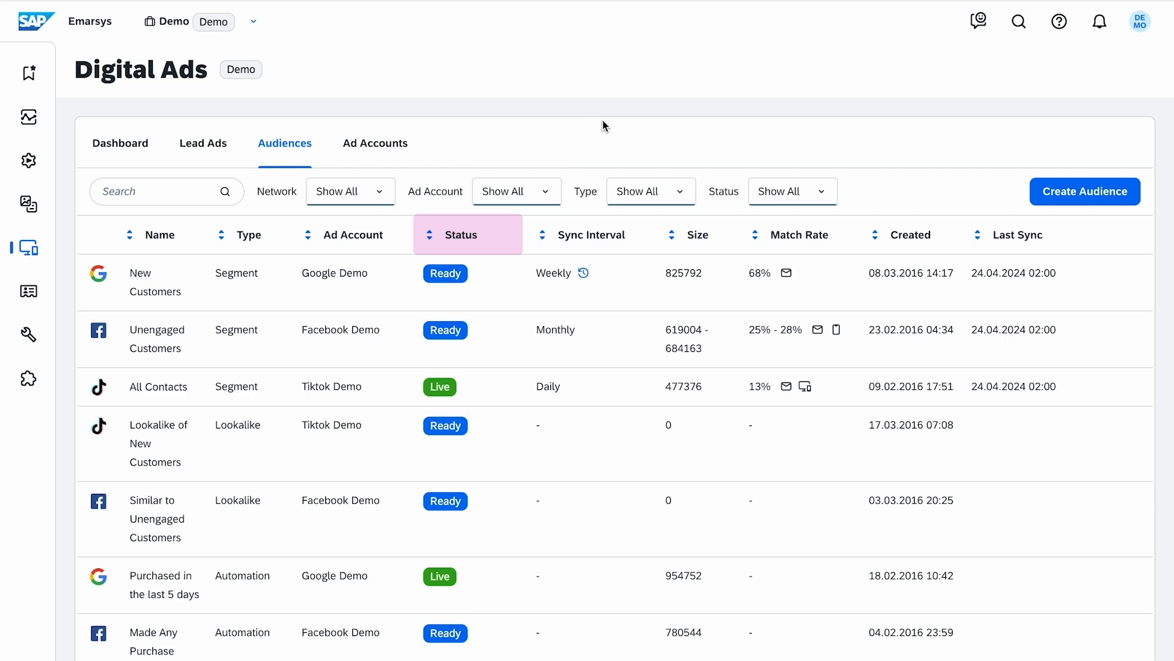
pyautogui.scroll(-2, 505, 299)
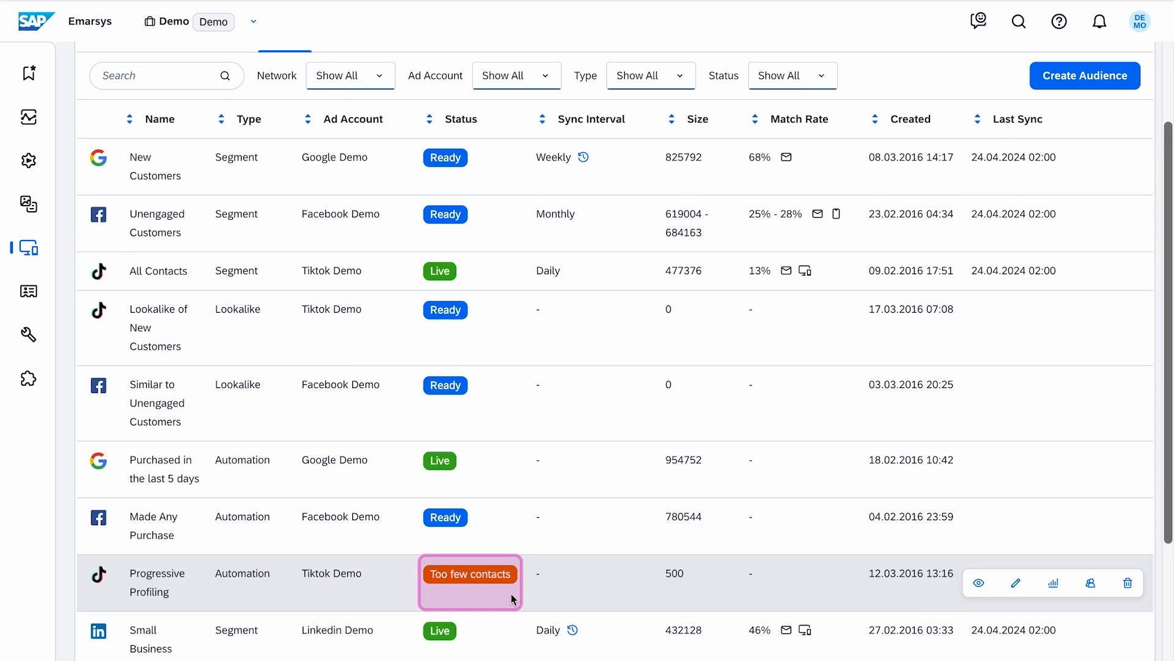
pyautogui.scroll(2, 512, 594)
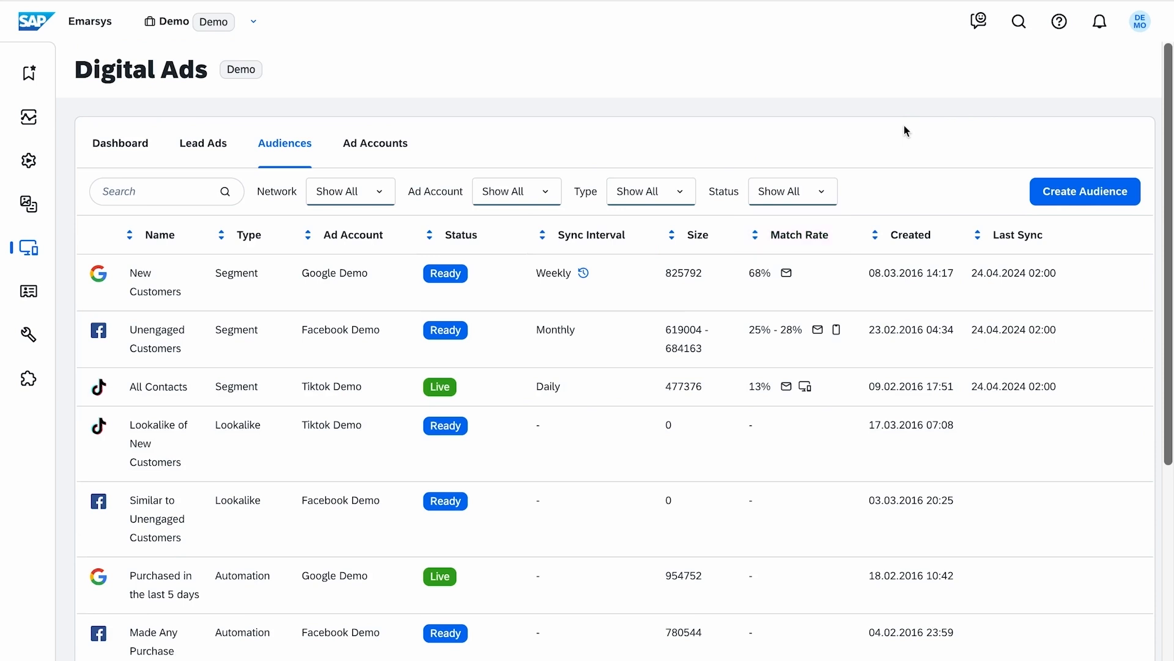
pyautogui.moveTo(819, 338)
pyautogui.moveTo(1017, 351)
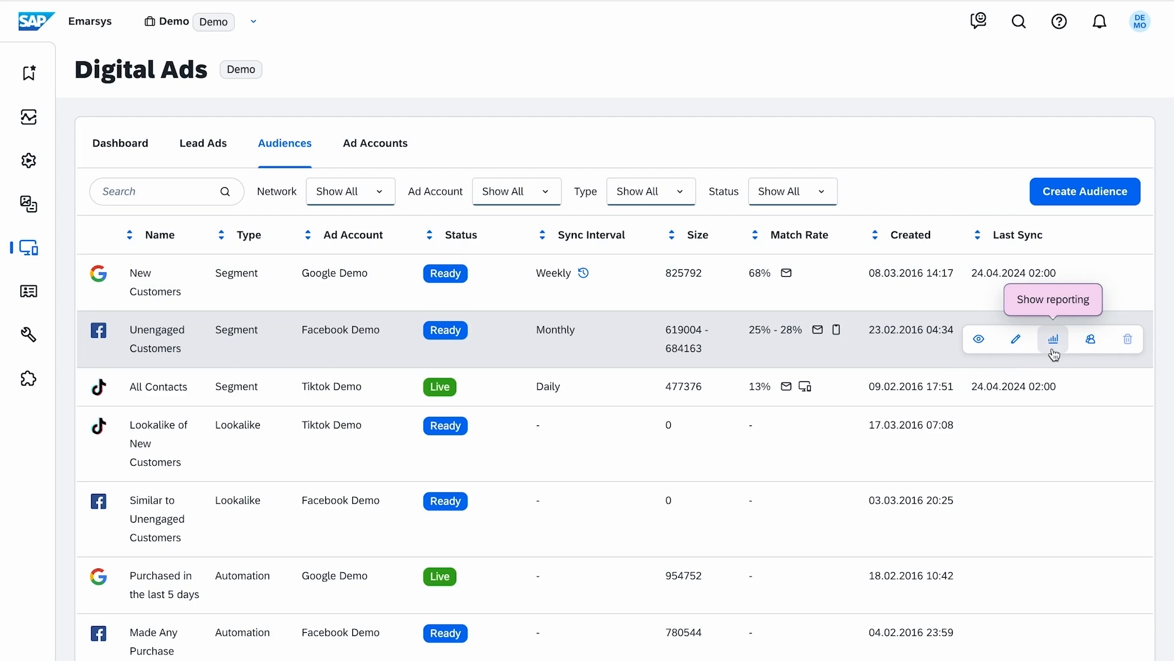
# Step: Start creating a Facebook audience of the Automation type
pyautogui.click(1132, 203)
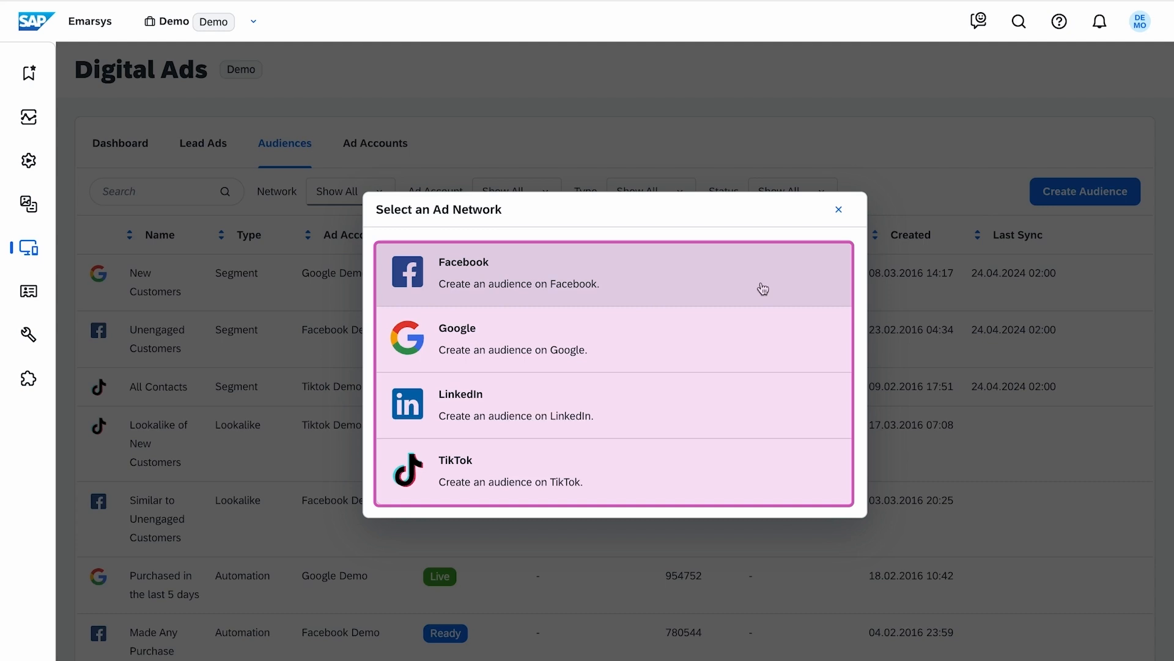
pyautogui.click(763, 288)
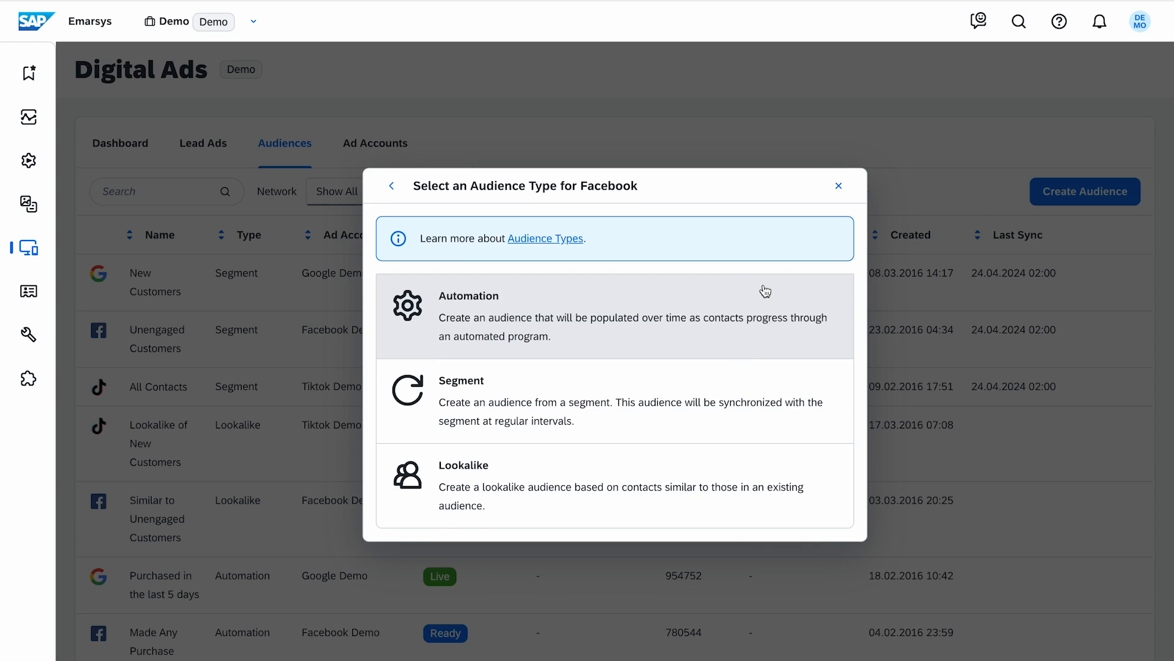
pyautogui.click(825, 388)
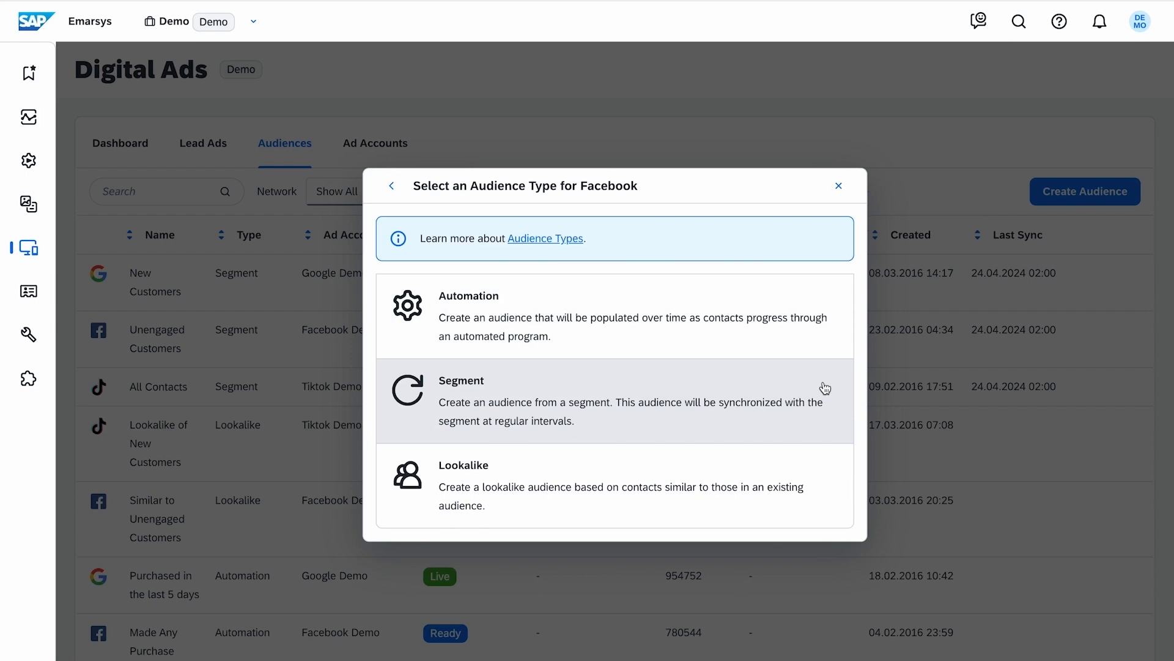
pyautogui.click(825, 469)
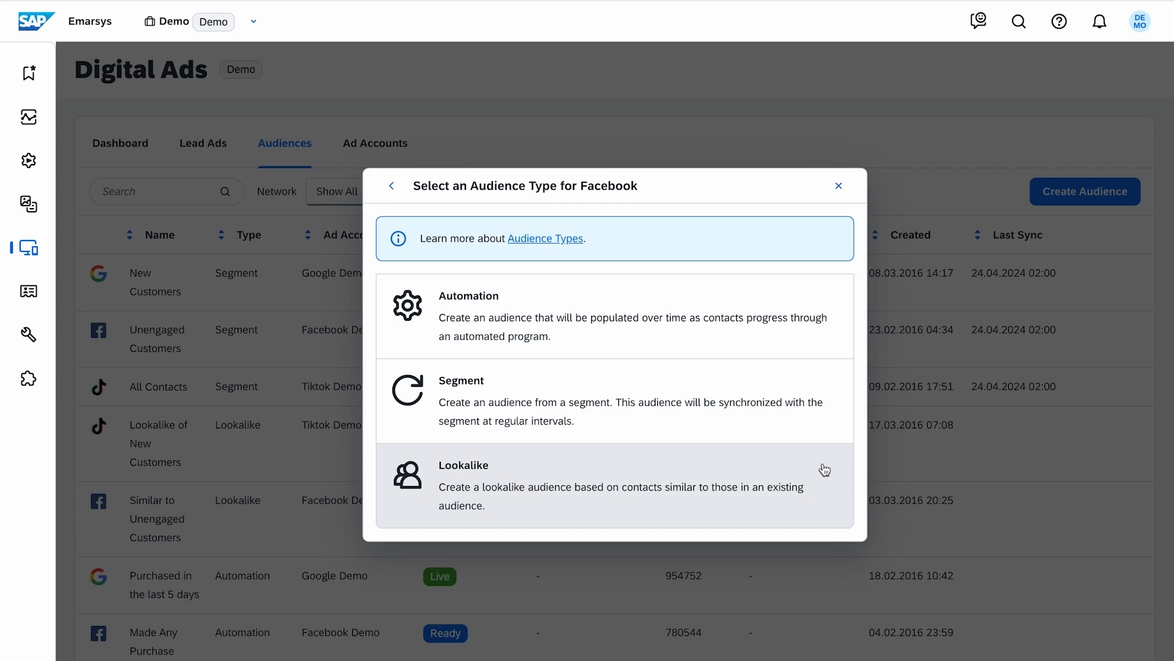
pyautogui.click(765, 291)
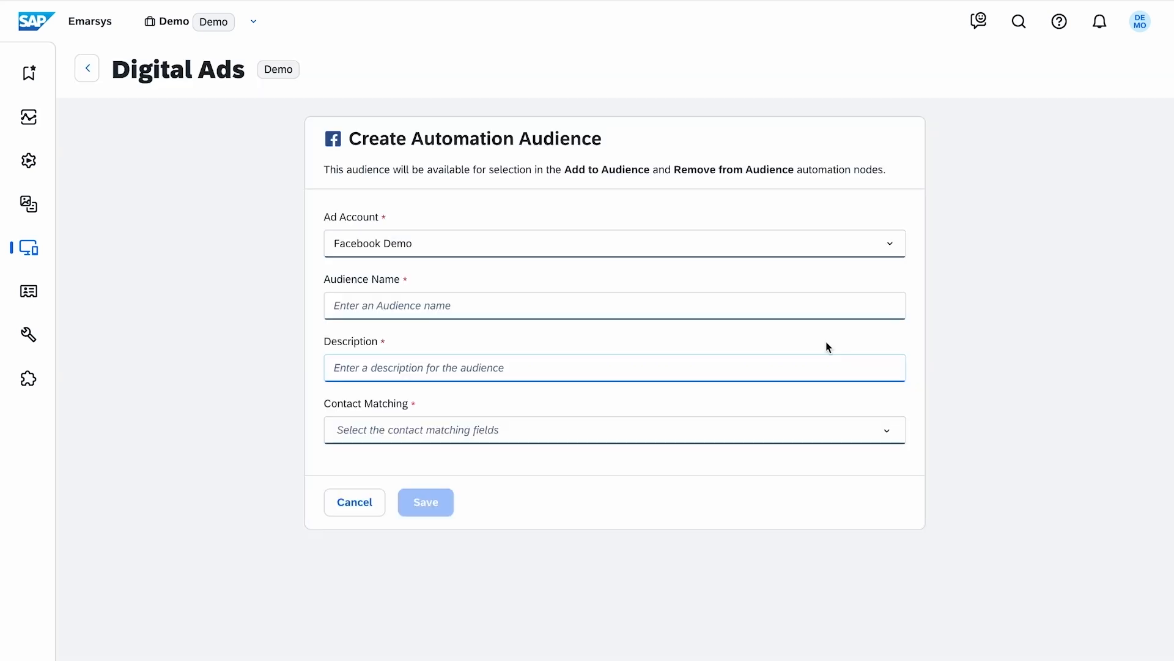
# Step: Name the audience "Convert Hot Leads" and describe it as "Targeting leads who are likely convert and drive their first purchase"
pyautogui.click(709, 306)
pyautogui.write('Convert Hot Leads')
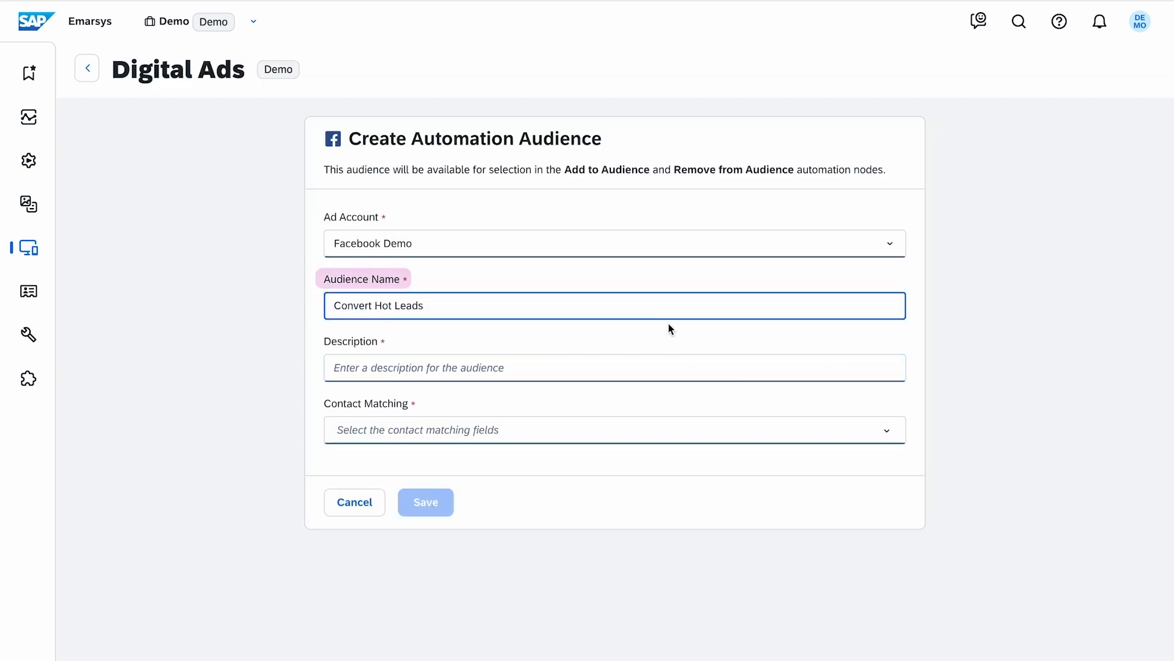
pyautogui.click(636, 367)
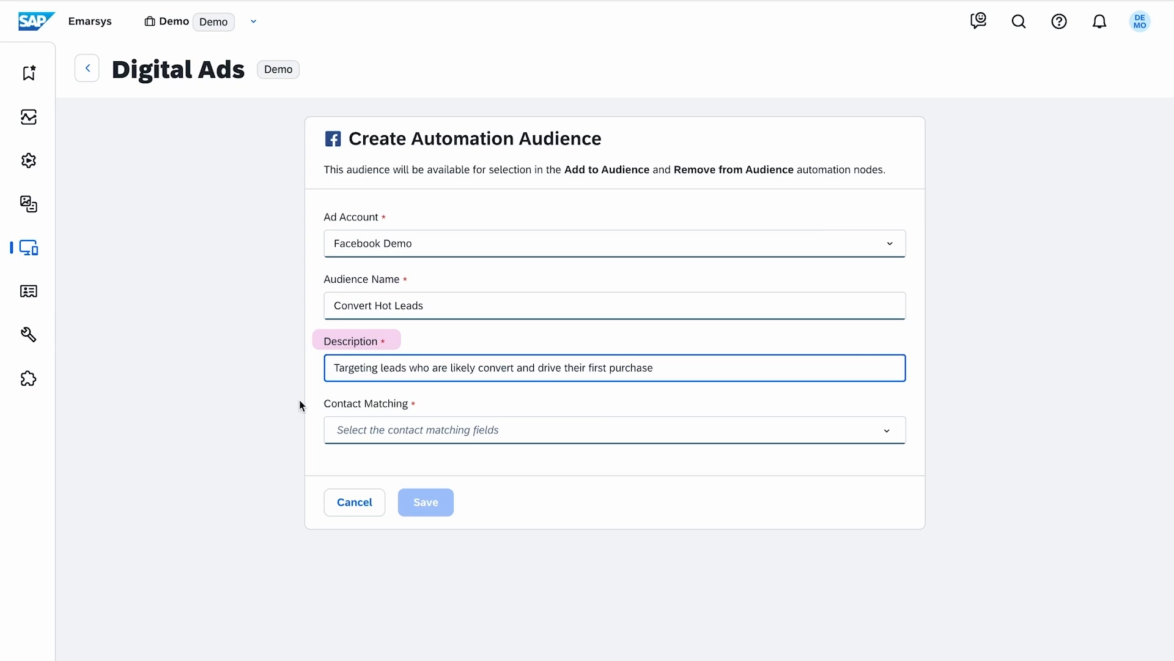
# Step: Choose Email as the contact matching field and save the automation audience
pyautogui.click(347, 436)
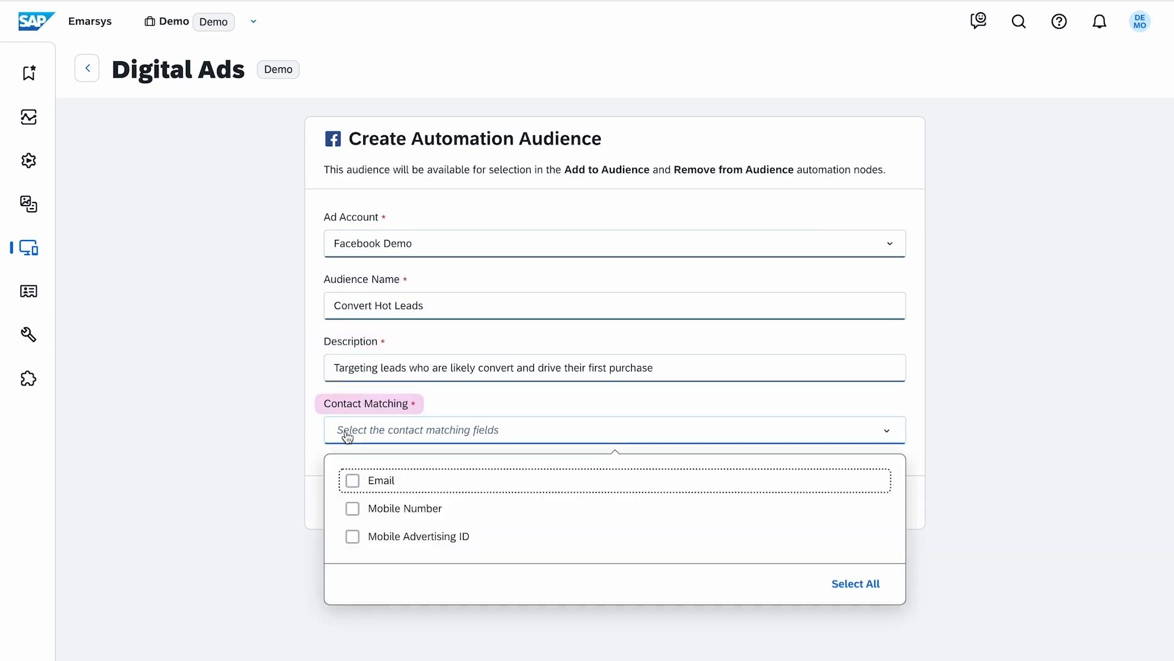
pyautogui.click(362, 480)
pyautogui.click(296, 432)
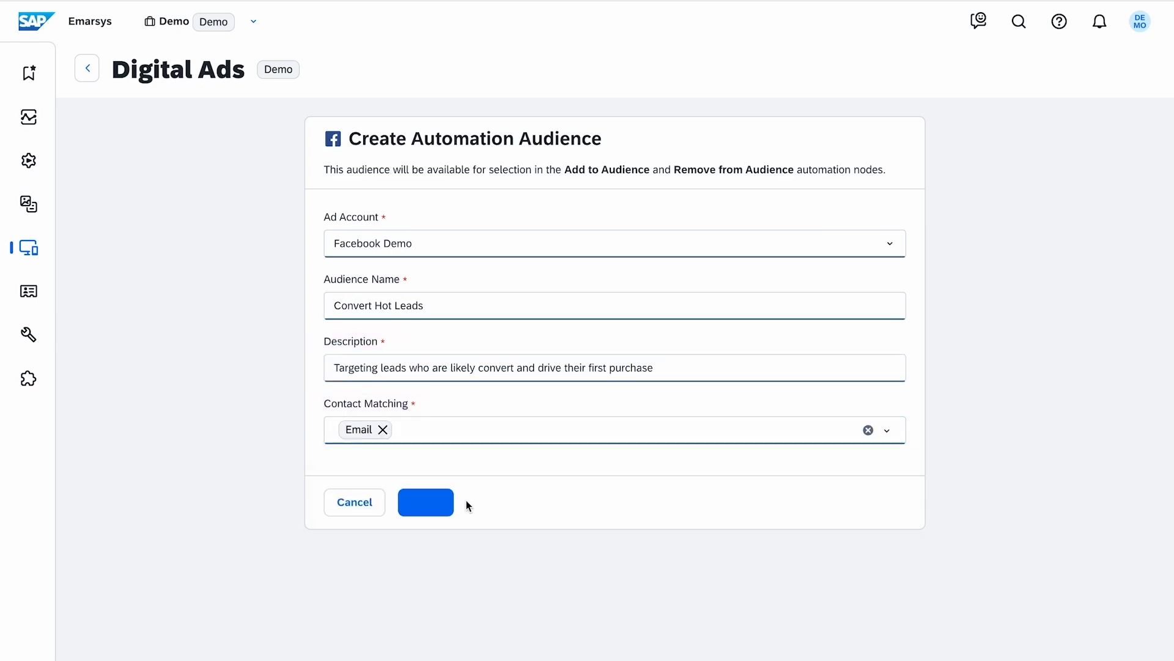
pyautogui.click(451, 509)
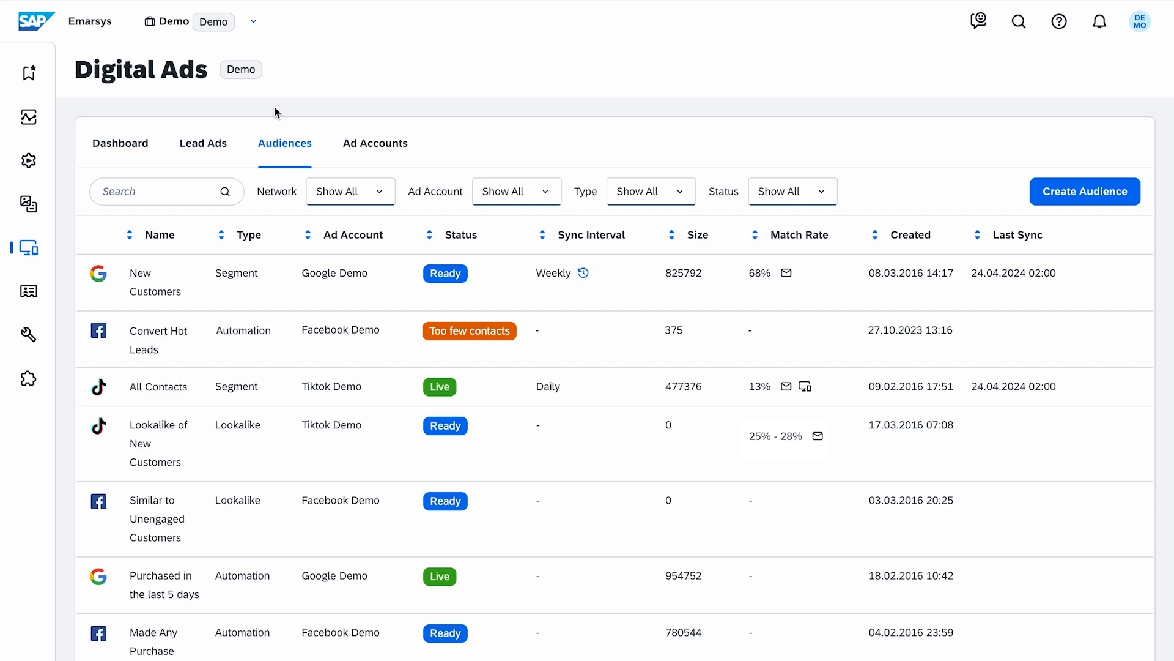
# Step: Search the automation programs for "conve" and open "Convert Hot Leads - Email + Digital Ads + Web Channel" for editing
pyautogui.moveTo(44, 160)
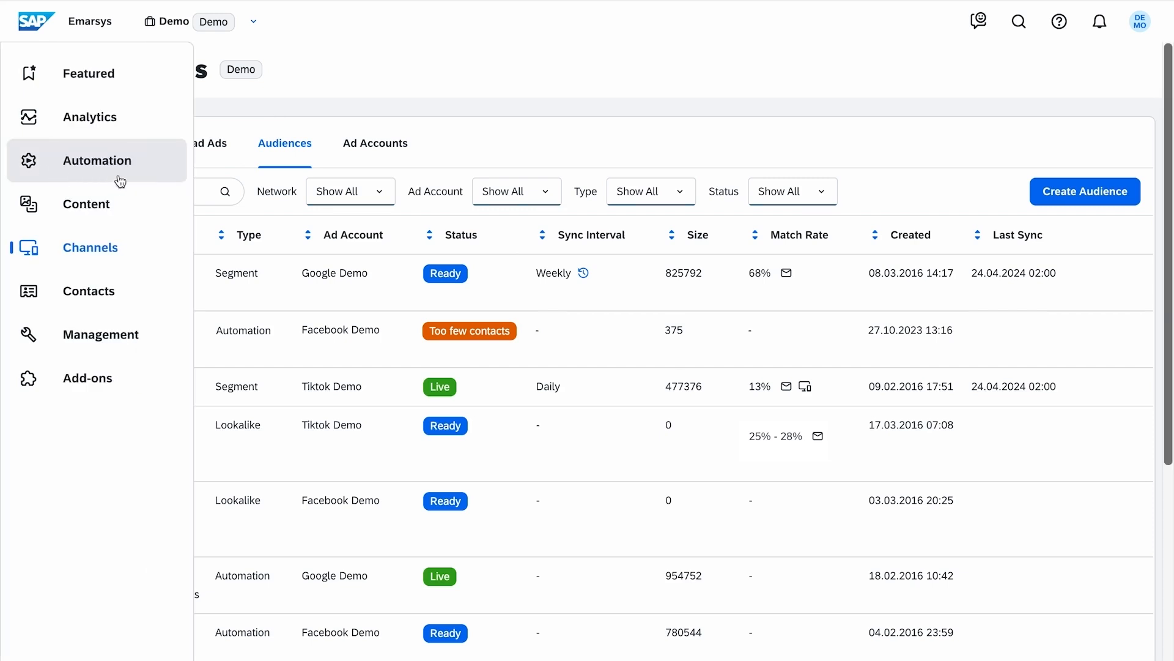
pyautogui.click(160, 162)
pyautogui.click(370, 112)
pyautogui.click(189, 136)
pyautogui.write('conve')
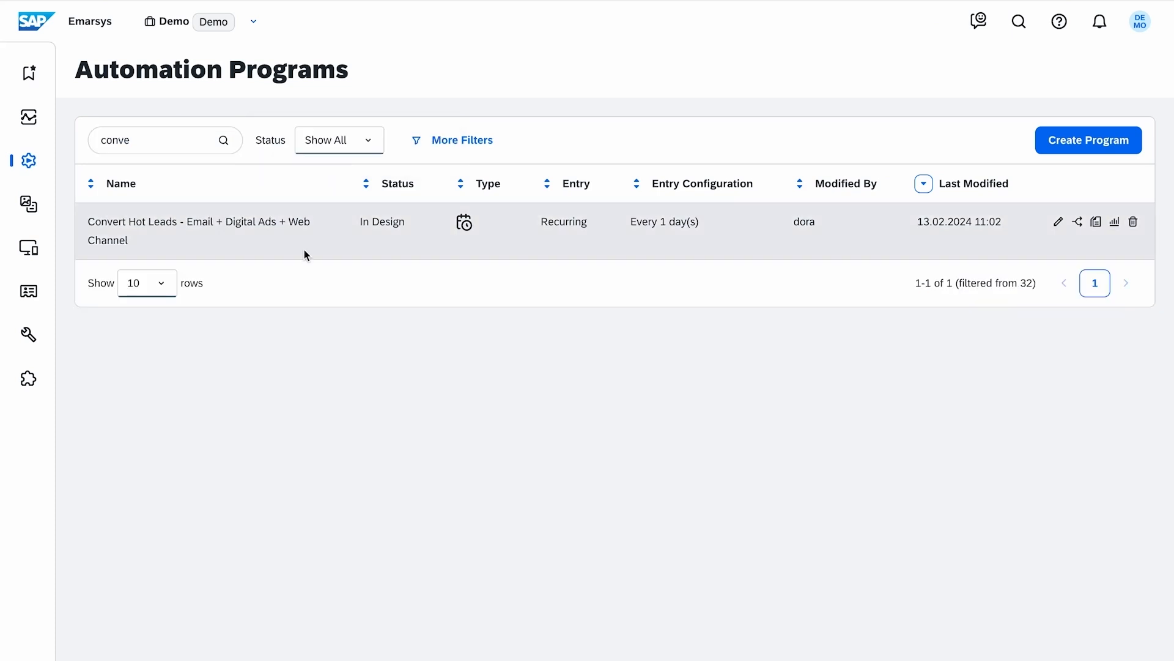
pyautogui.click(1059, 233)
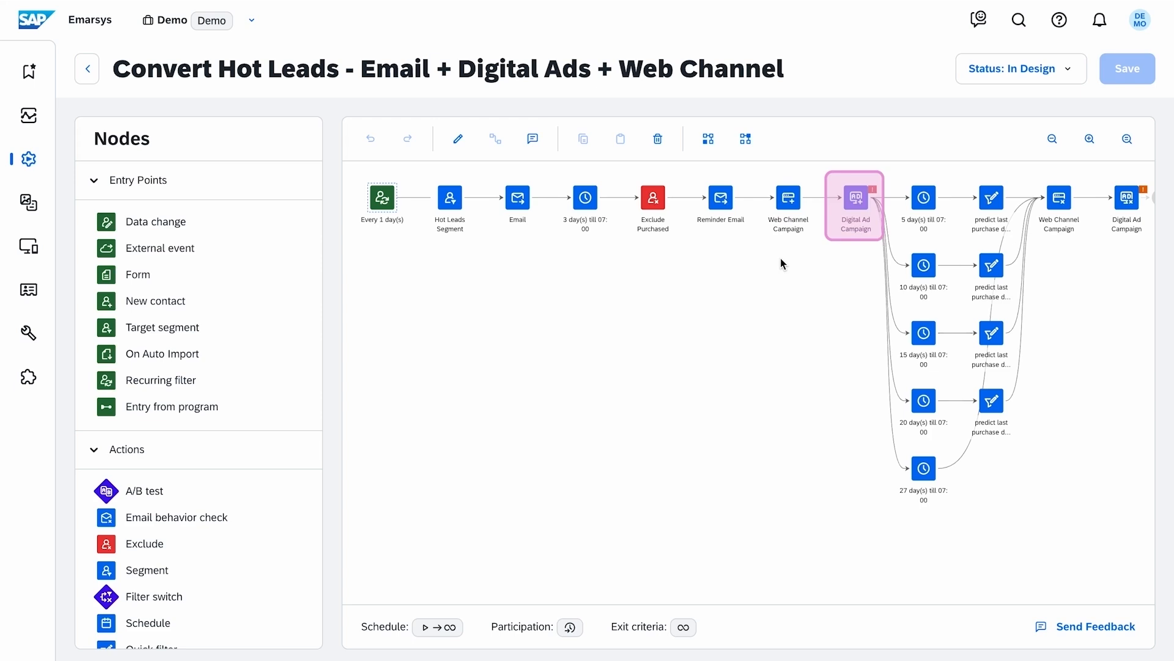
# Step: Set the resource of the Digital Ads - Add to Audience node to Convert Hot Leads (Facebook)
pyautogui.click(855, 197)
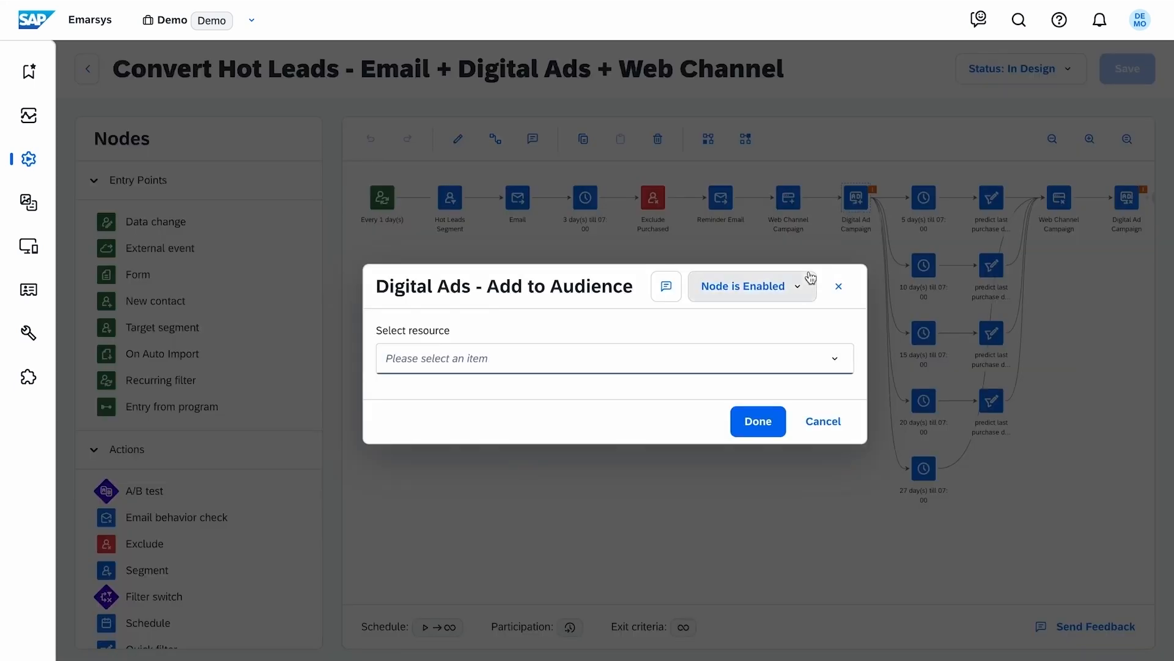
pyautogui.click(537, 364)
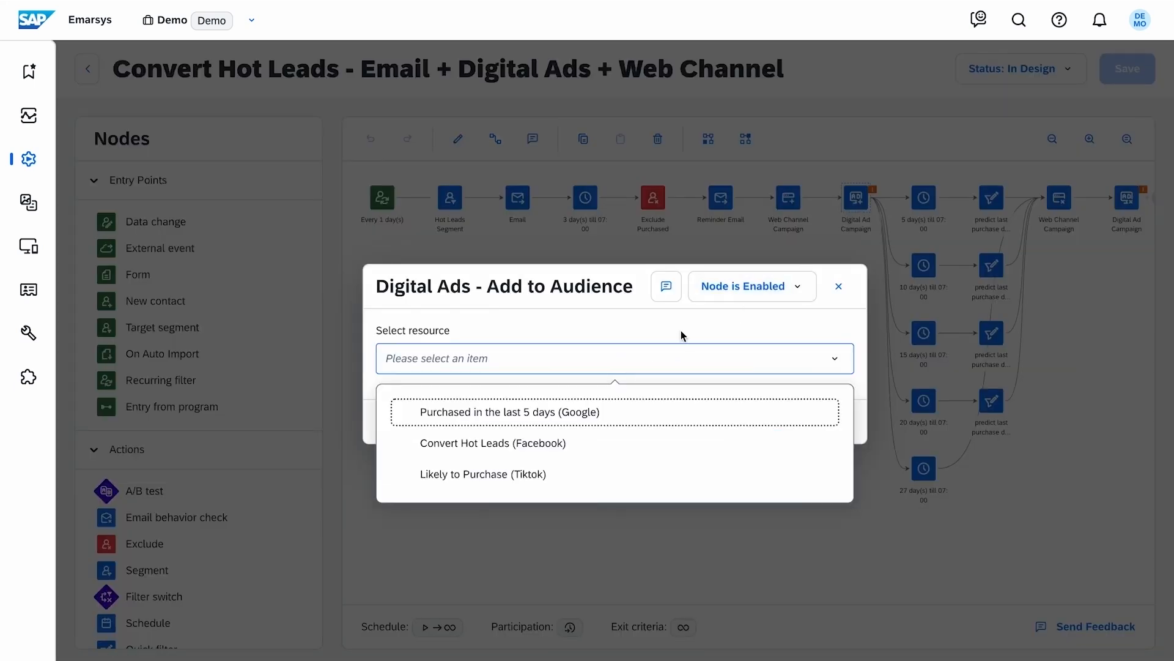
pyautogui.click(669, 442)
pyautogui.click(744, 432)
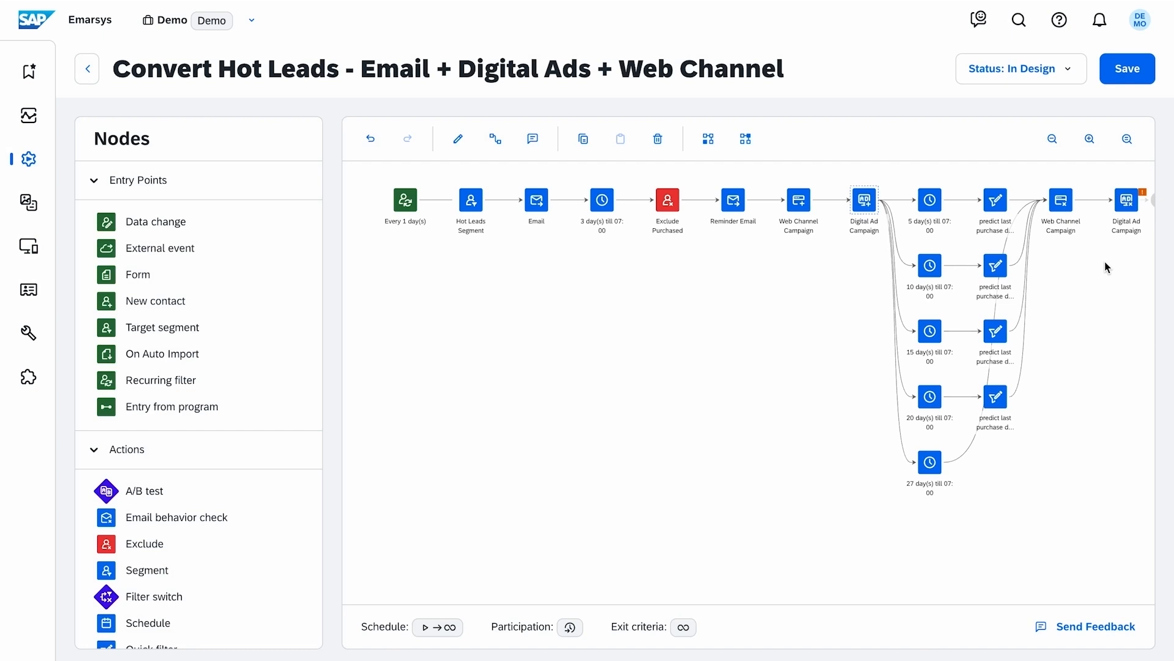
# Step: Set the resource of the Digital Ads - Remove from Audience node to Convert Hot Leads (Facebook)
pyautogui.click(1136, 214)
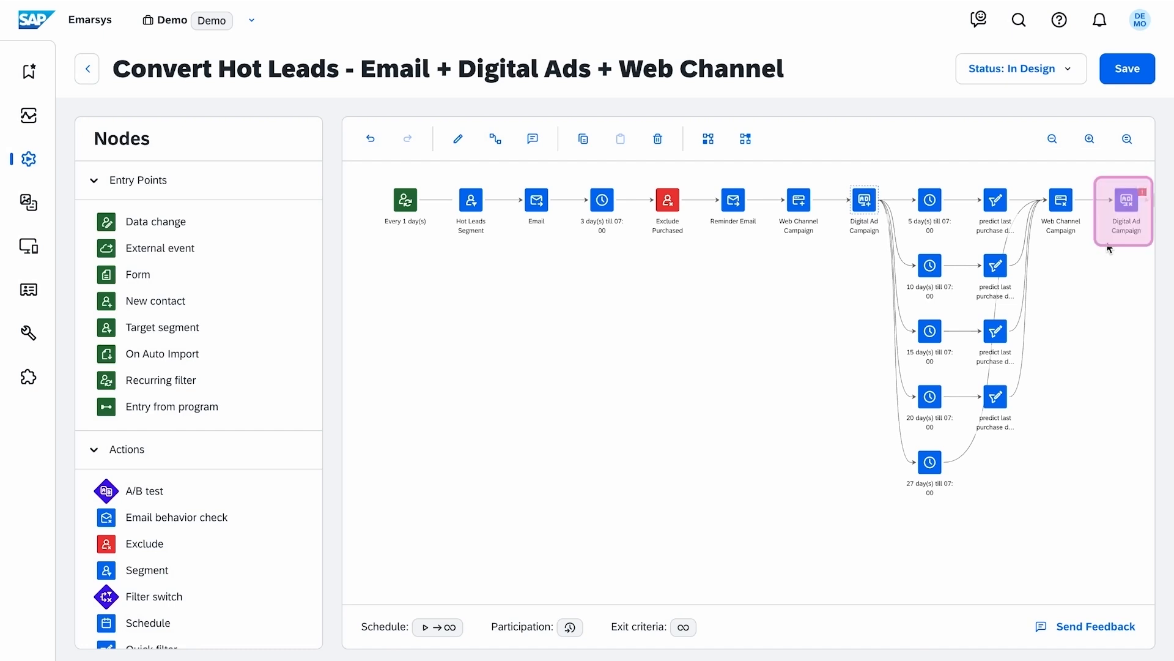
pyautogui.doubleClick(1136, 214)
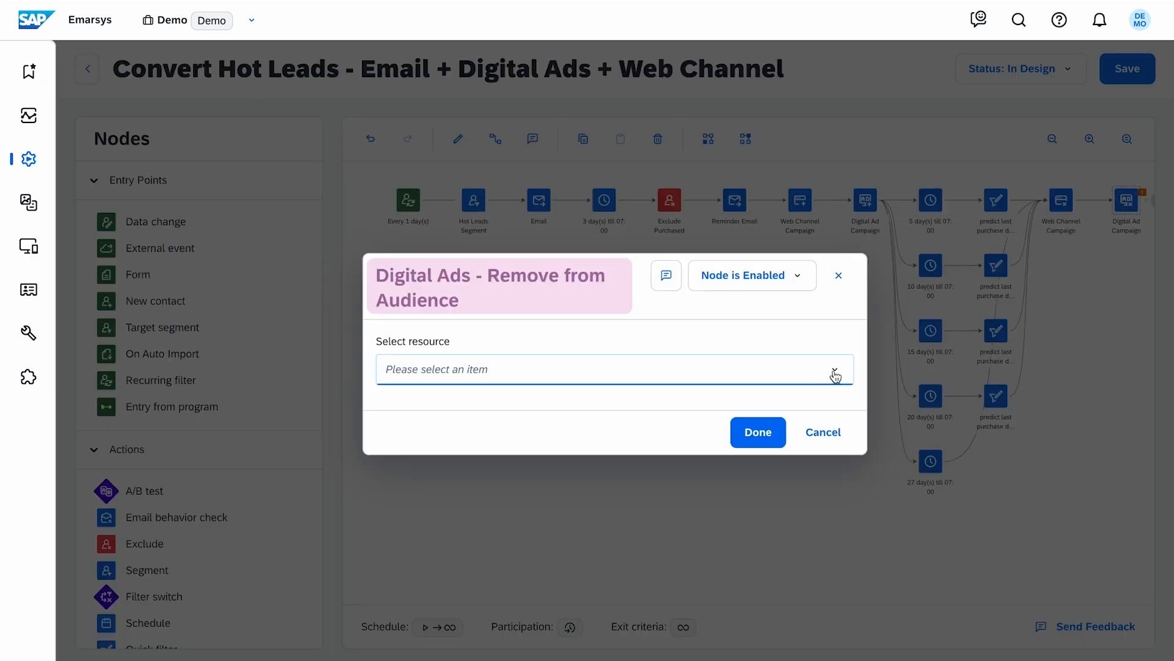
pyautogui.click(830, 369)
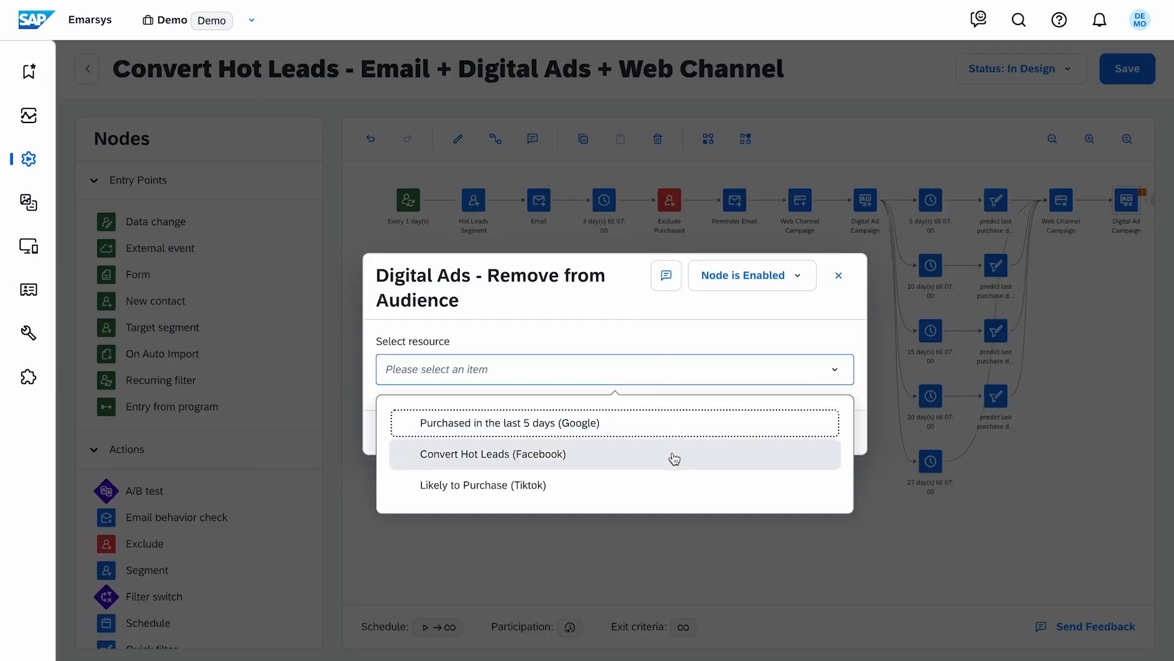
pyautogui.click(671, 456)
pyautogui.click(746, 433)
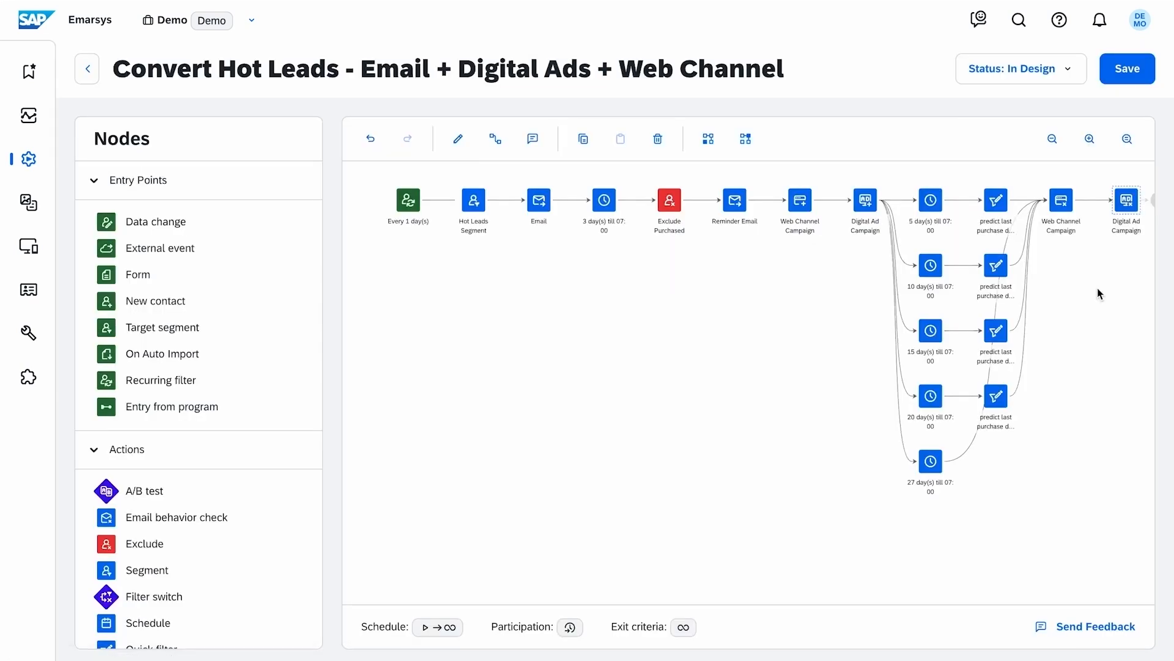
# Step: Activate the Convert Hot Leads - Email + Digital Ads + Web Channel program and confirm the launch
pyautogui.click(1066, 82)
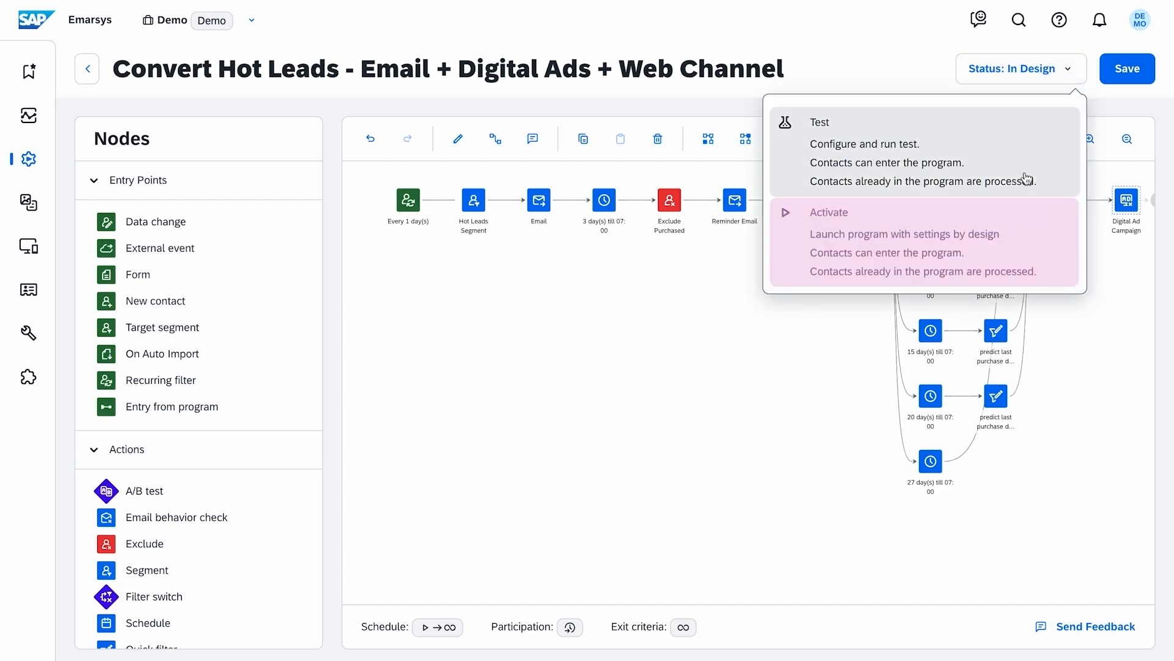
pyautogui.click(985, 224)
pyautogui.click(752, 411)
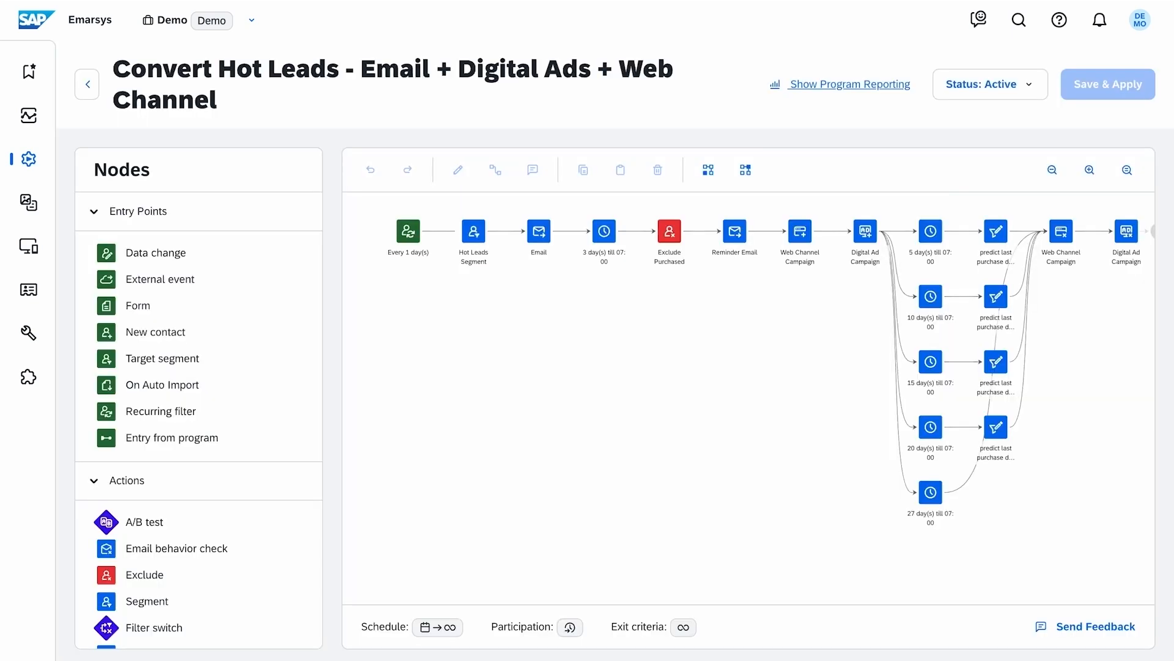
# Step: Open the Digital Ads dashboard and look through the network and time period options of the Revenue vs. Cost chart
pyautogui.click(45, 254)
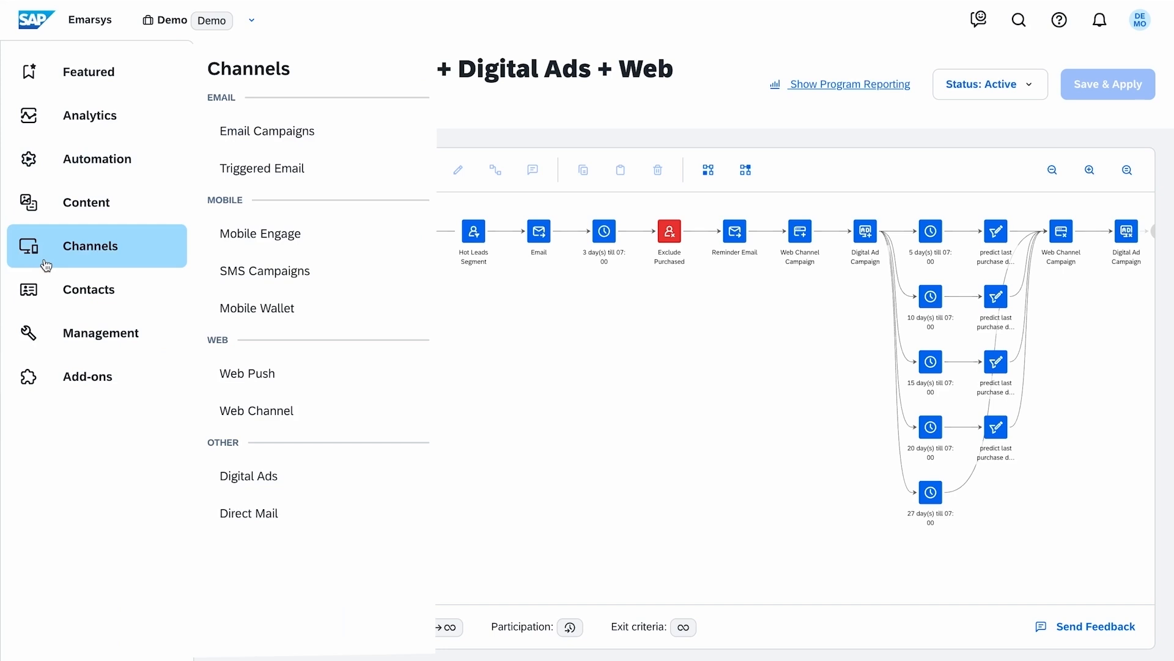
pyautogui.click(355, 479)
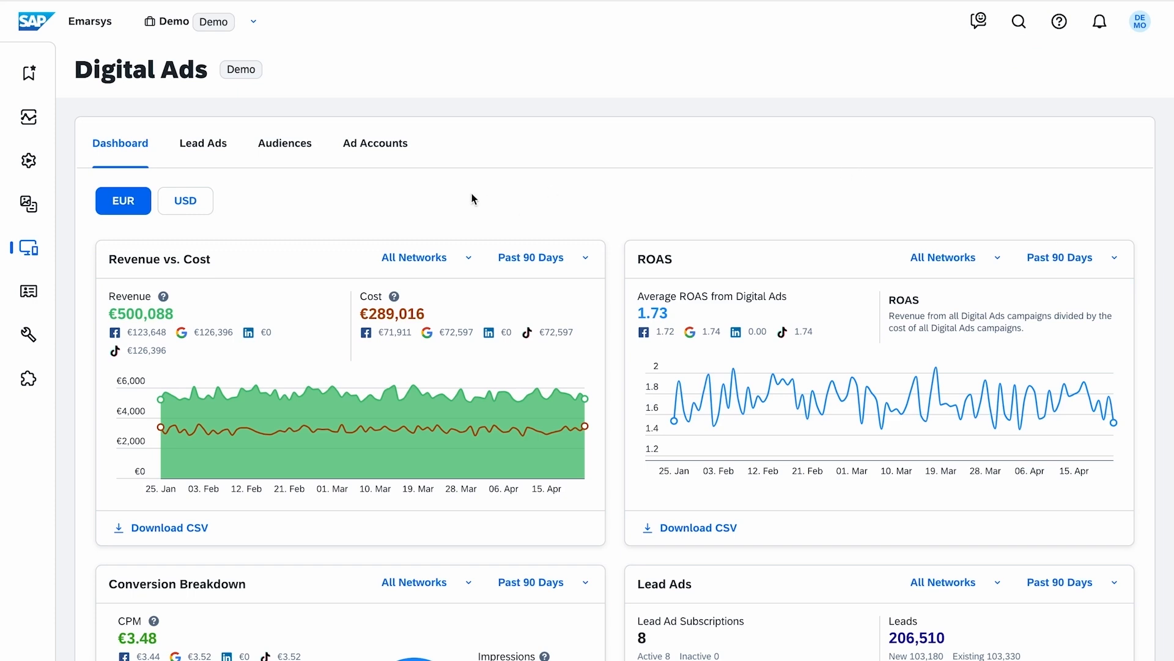
pyautogui.click(467, 263)
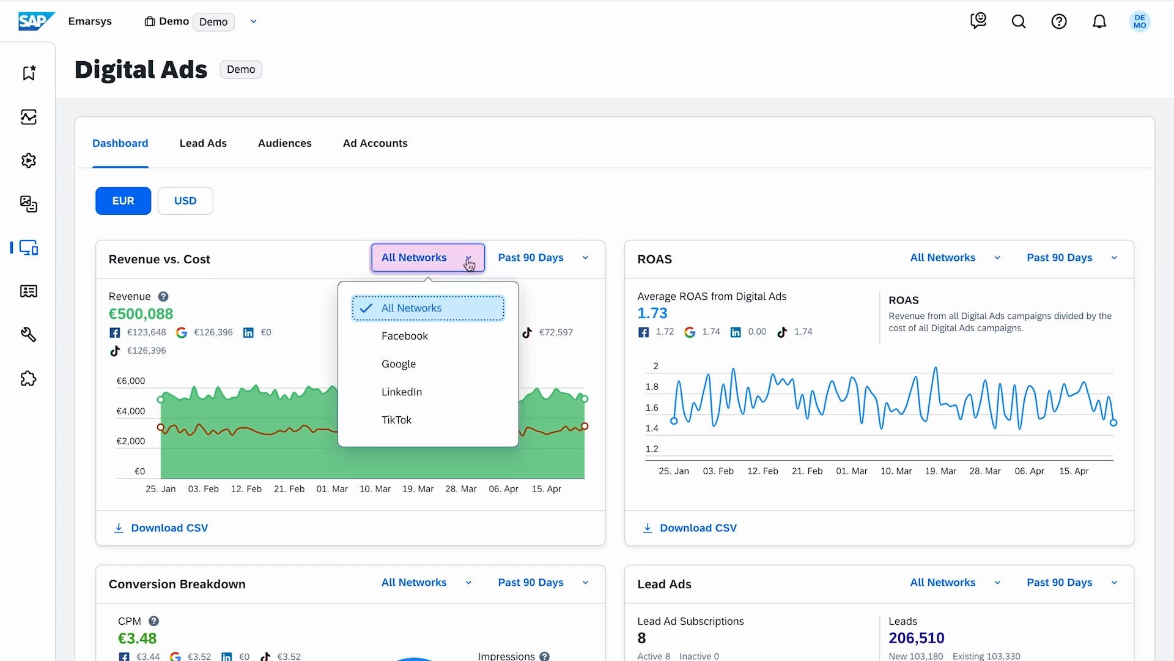
pyautogui.click(469, 265)
pyautogui.click(585, 263)
pyautogui.click(585, 264)
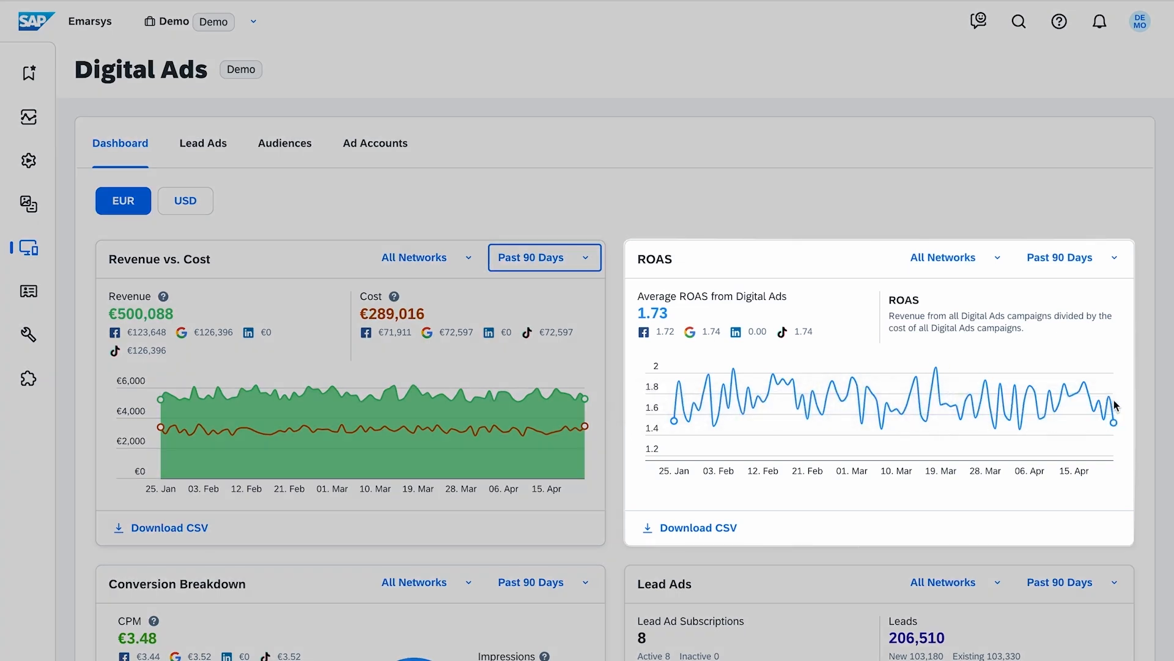
# Step: Examine the dashboard's Conversion Breakdown metric explanations, the Lead Ads chart and the network checklist under Make the most out of Digital Ads
pyautogui.scroll(-5, 618, 477)
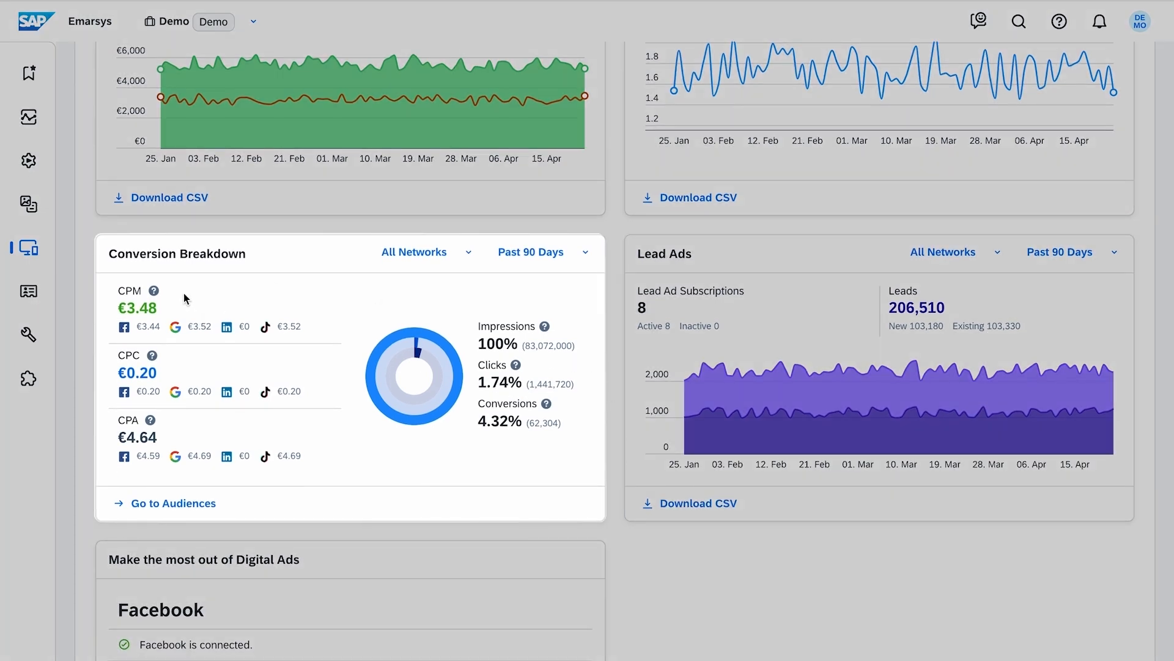
pyautogui.moveTo(153, 293)
pyautogui.moveTo(152, 359)
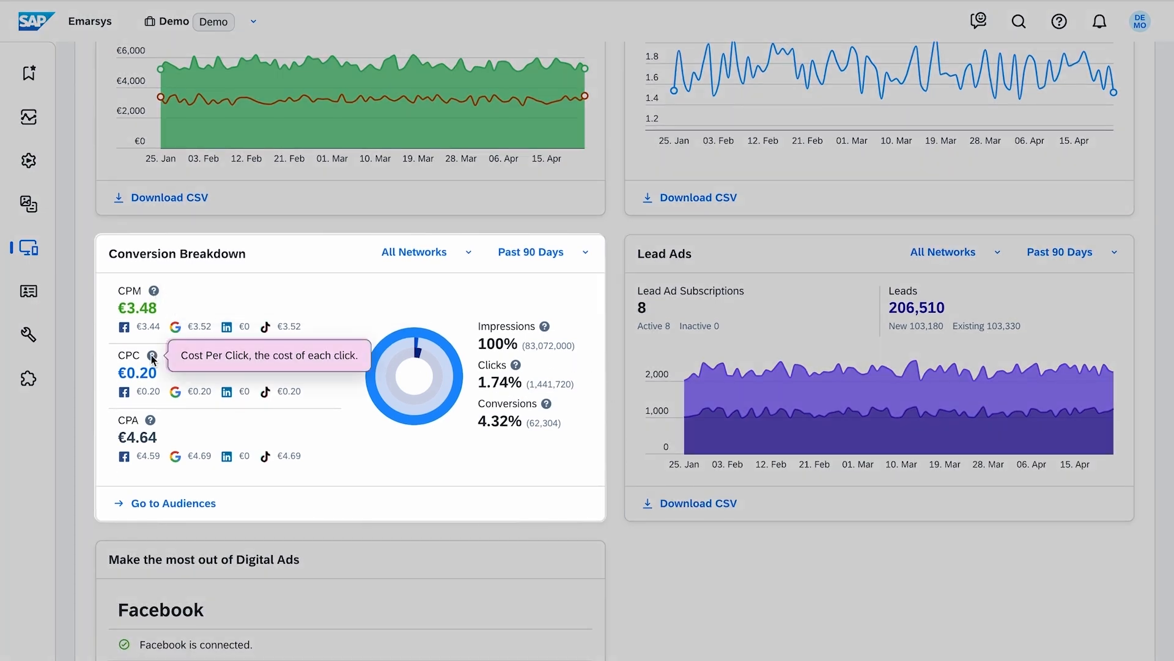
pyautogui.moveTo(149, 424)
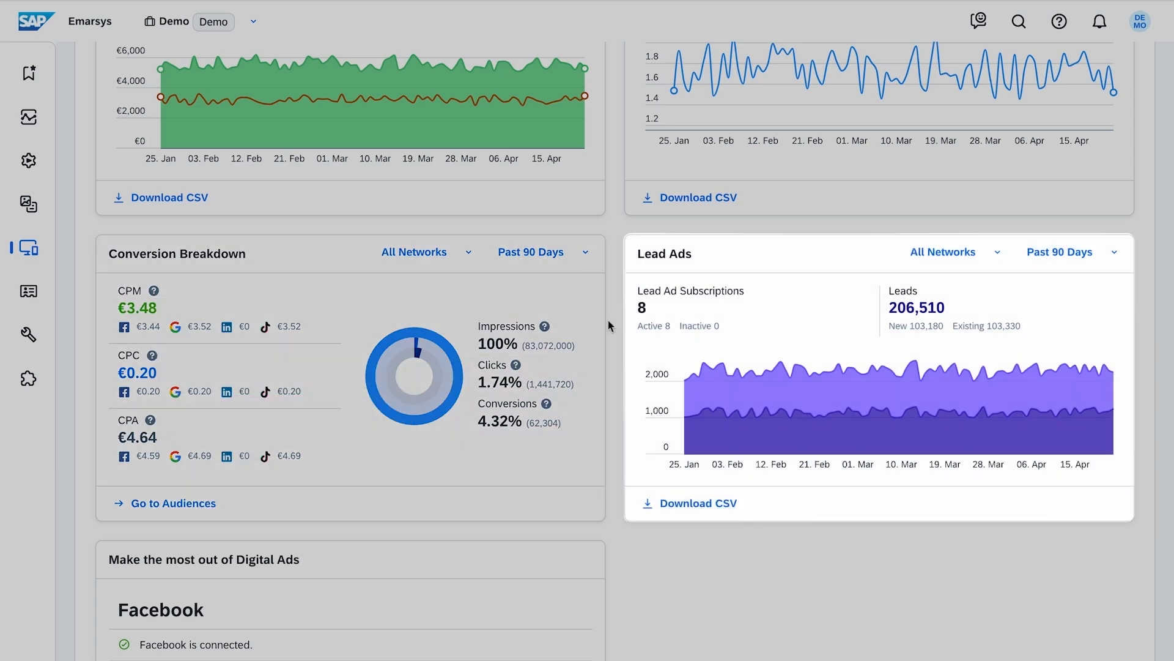
pyautogui.moveTo(806, 410)
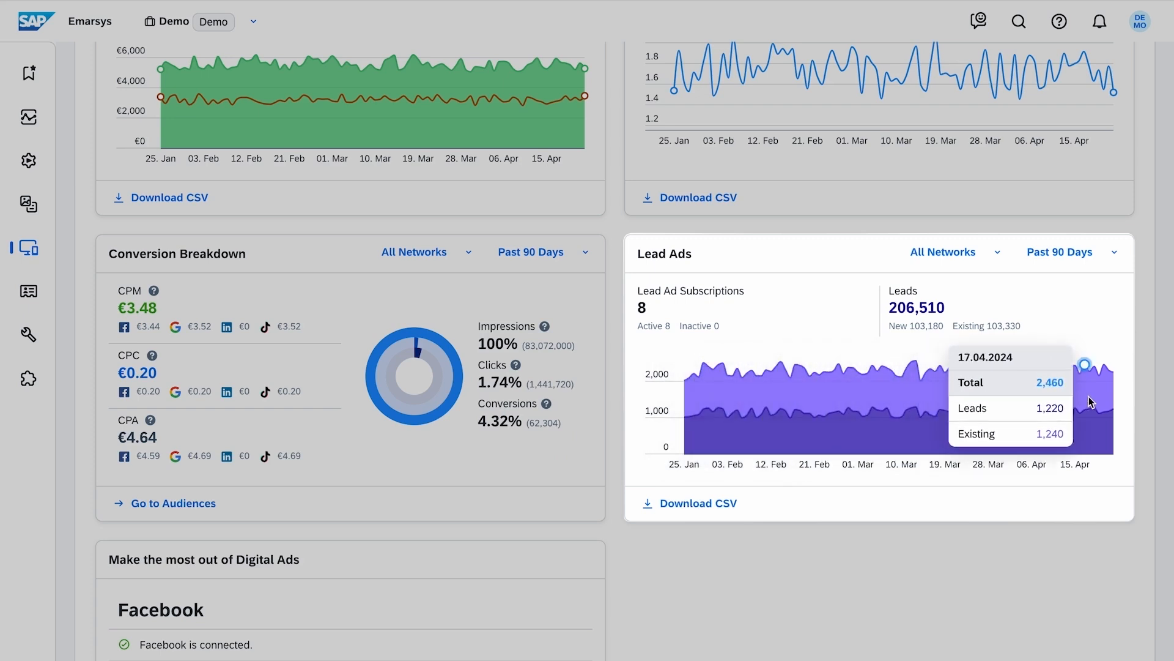
pyautogui.scroll(-8, 644, 578)
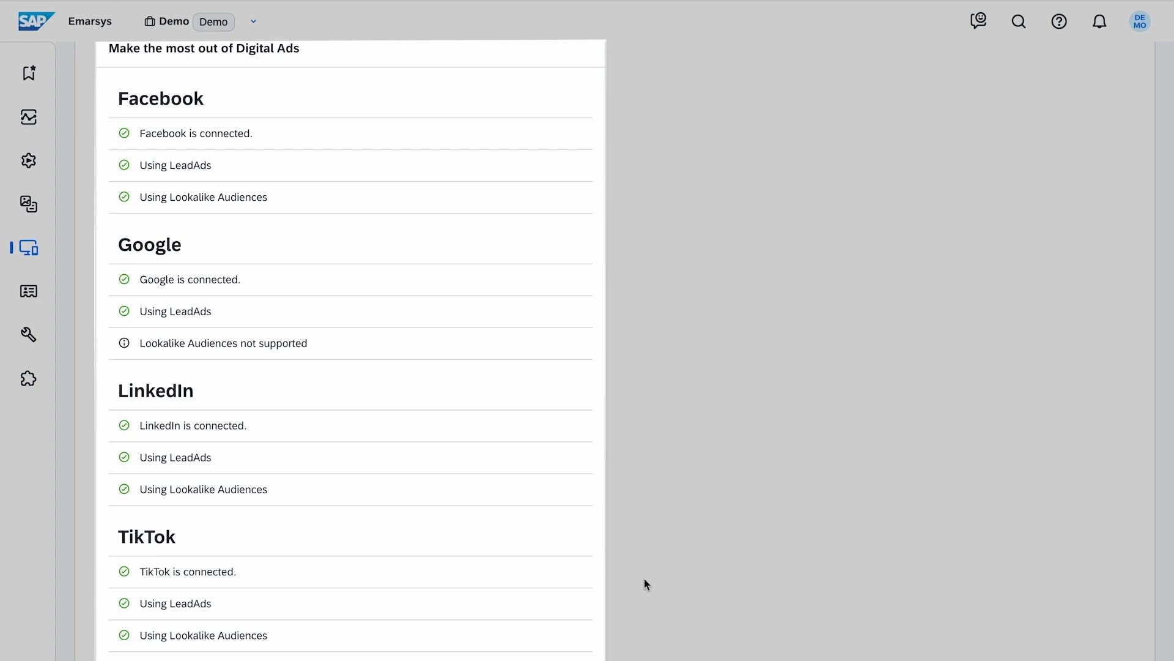
pyautogui.scroll(10, 615, 385)
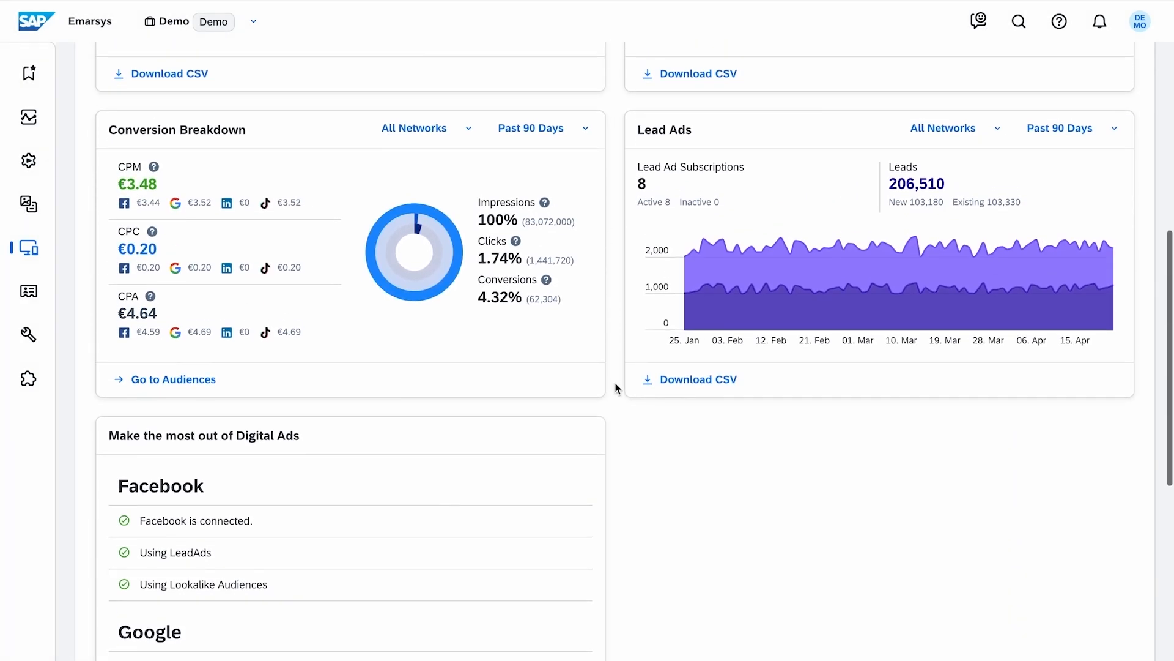
pyautogui.scroll(4, 615, 383)
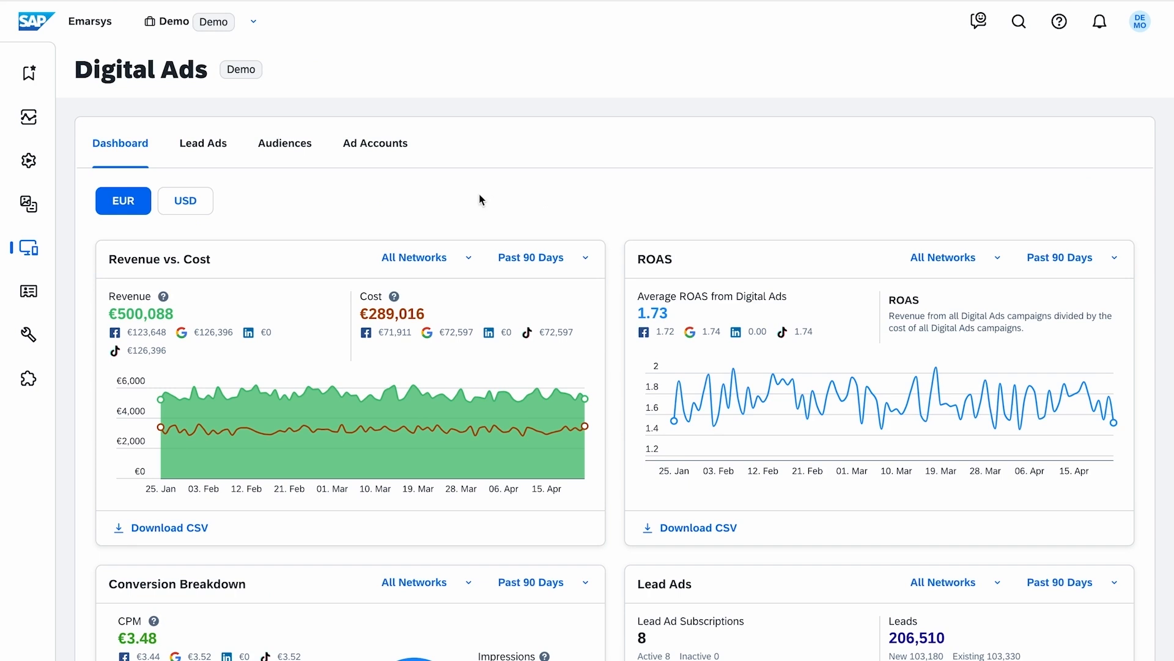
# Step: Open the reporting of the Convert Hot Leads Facebook audience from the Digital Ads audience list
pyautogui.click(311, 160)
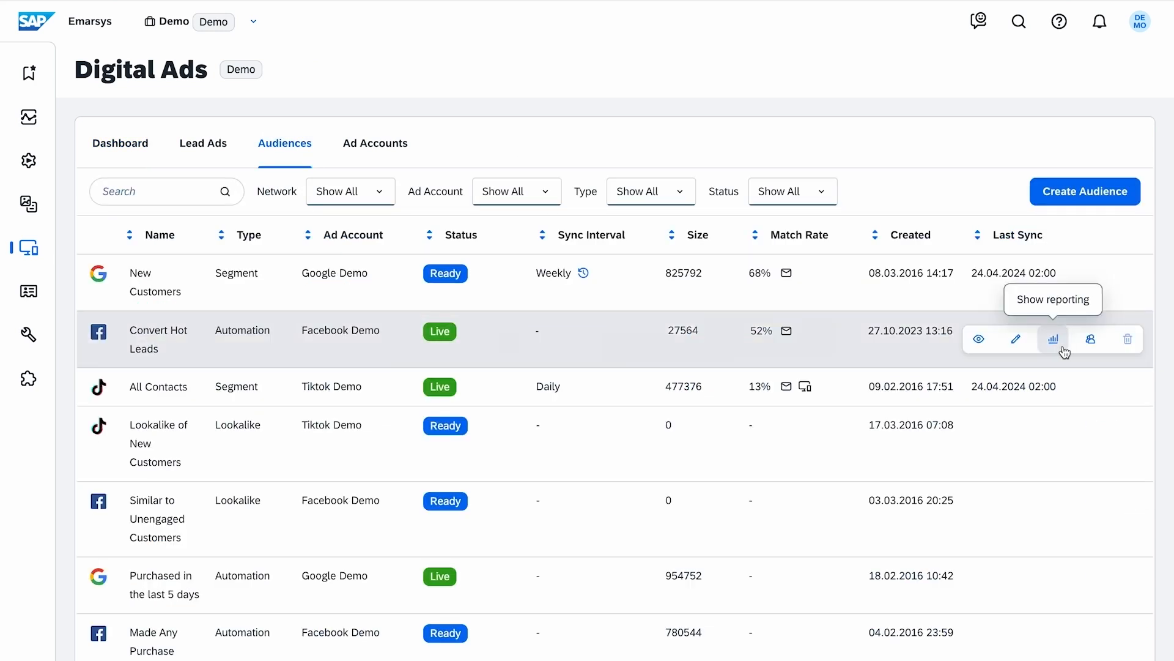
pyautogui.click(1064, 333)
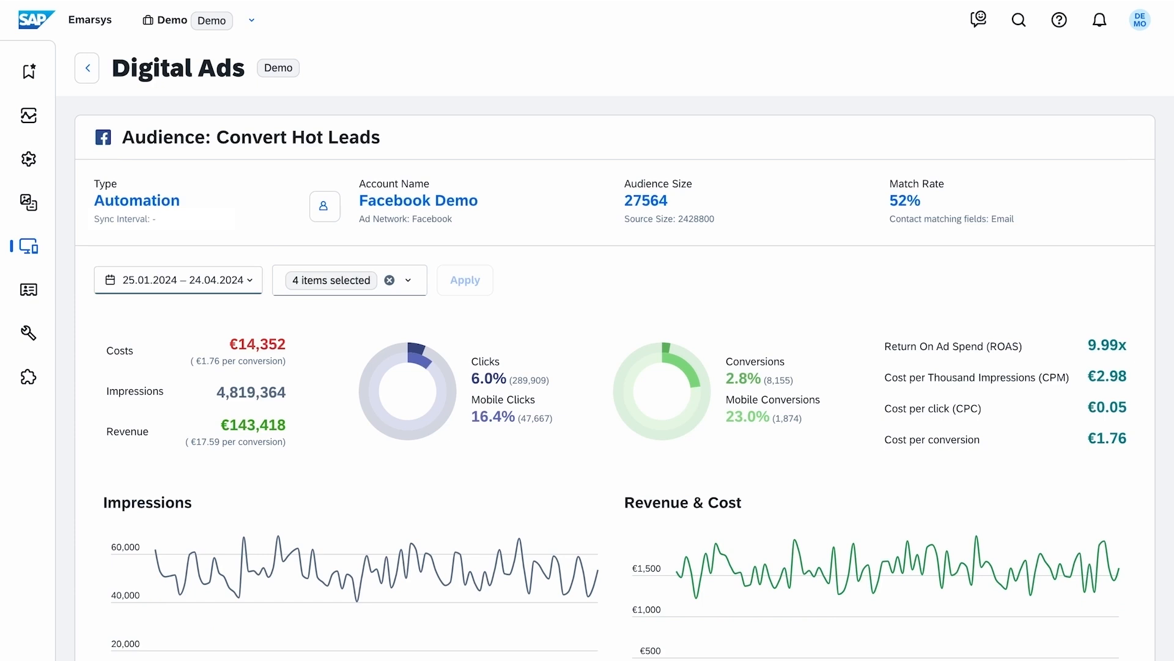